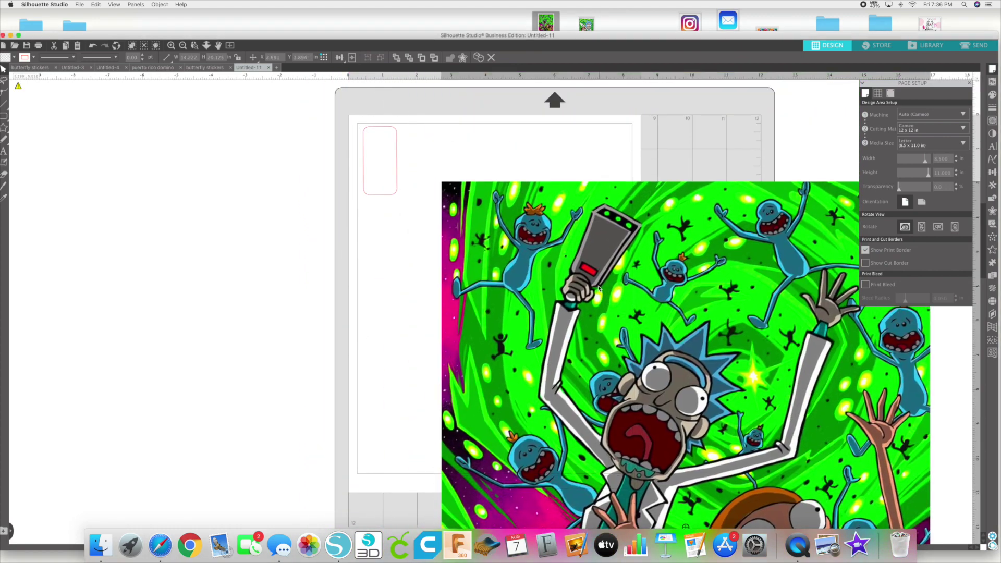
# - Shrink the large cartoon image to about 2.56 in wide and place it on the page
pyautogui.moveTo(437, 178); pyautogui.dragTo(738, 456)
pyautogui.moveTo(651, 478); pyautogui.dragTo(675, 391)
pyautogui.moveTo(687, 439); pyautogui.dragTo(502, 229)
pyautogui.moveTo(585, 26); pyautogui.dragTo(763, 419)
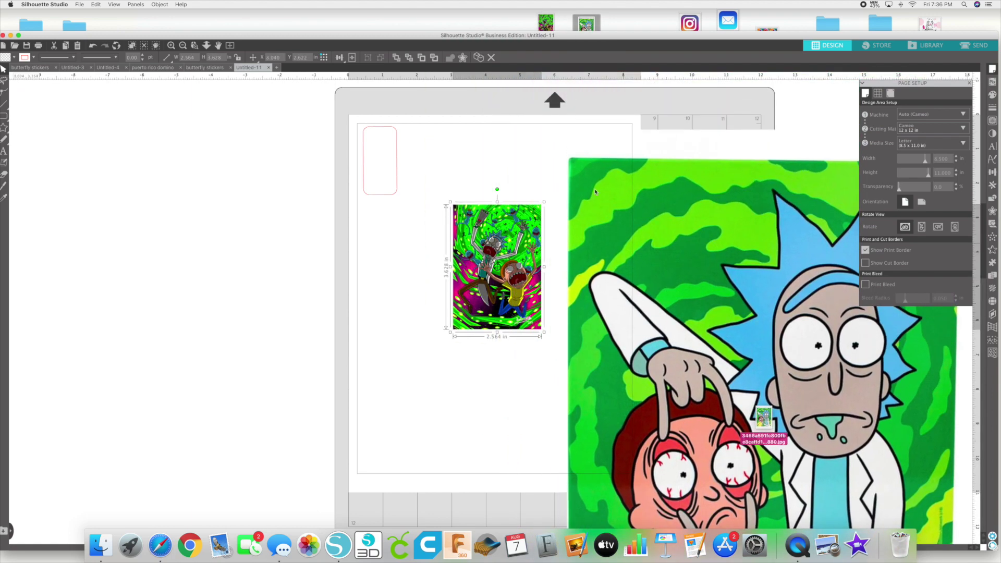
pyautogui.moveTo(776, 423); pyautogui.dragTo(647, 249)
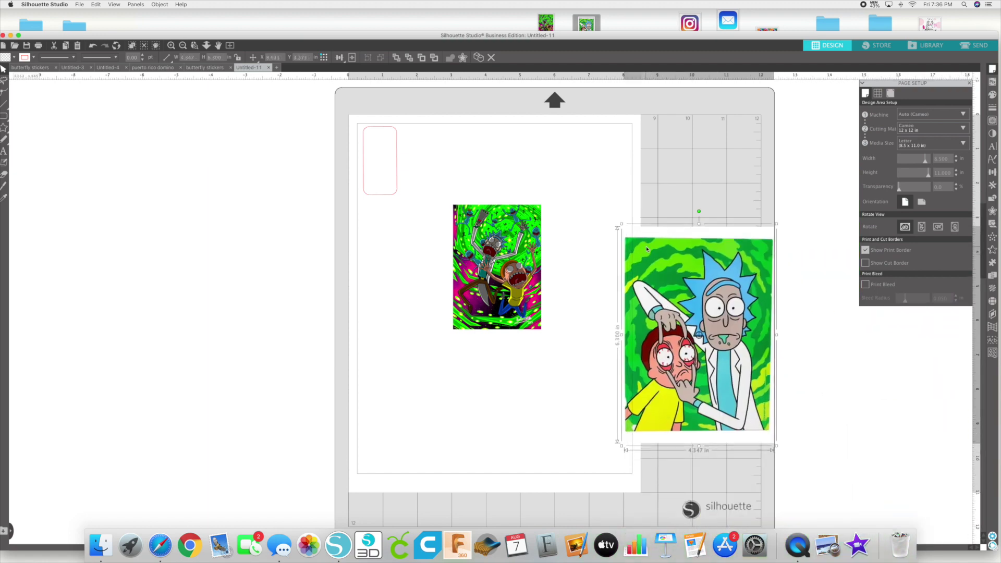
pyautogui.press('Delete')
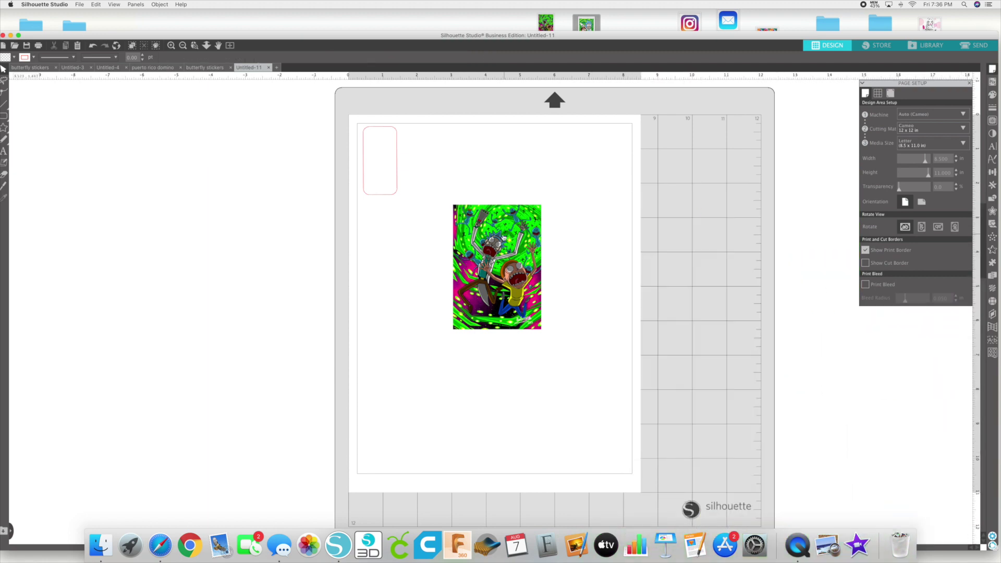
# - Reduce the cartoon image further and move it near the page's upper edge, beside the rounded rectangle
pyautogui.click(503, 239)
pyautogui.moveTo(453, 205); pyautogui.dragTo(502, 243)
pyautogui.moveTo(522, 280); pyautogui.dragTo(456, 154)
# - Bring the rounded rectangle to the front and place it over the cartoon image
pyautogui.click(398, 156)
pyautogui.moveTo(380, 163); pyautogui.dragTo(394, 161)
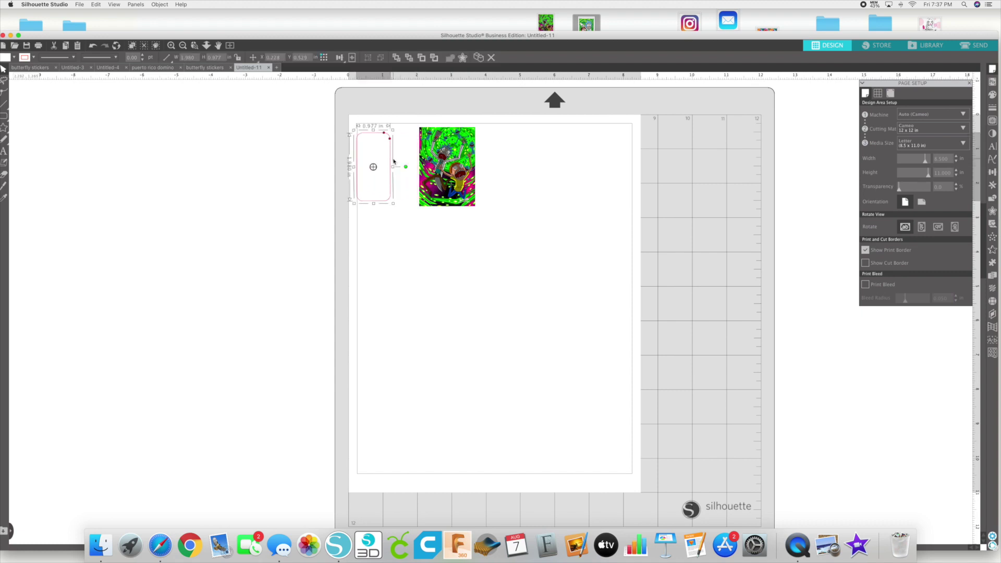
pyautogui.moveTo(28, 37); pyautogui.dragTo(34, 39)
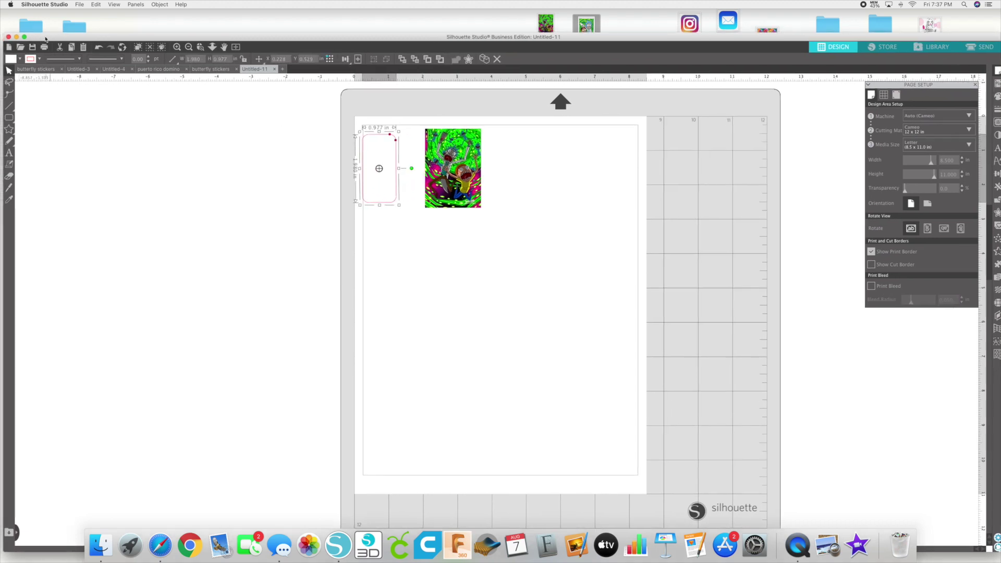
pyautogui.click(18, 59)
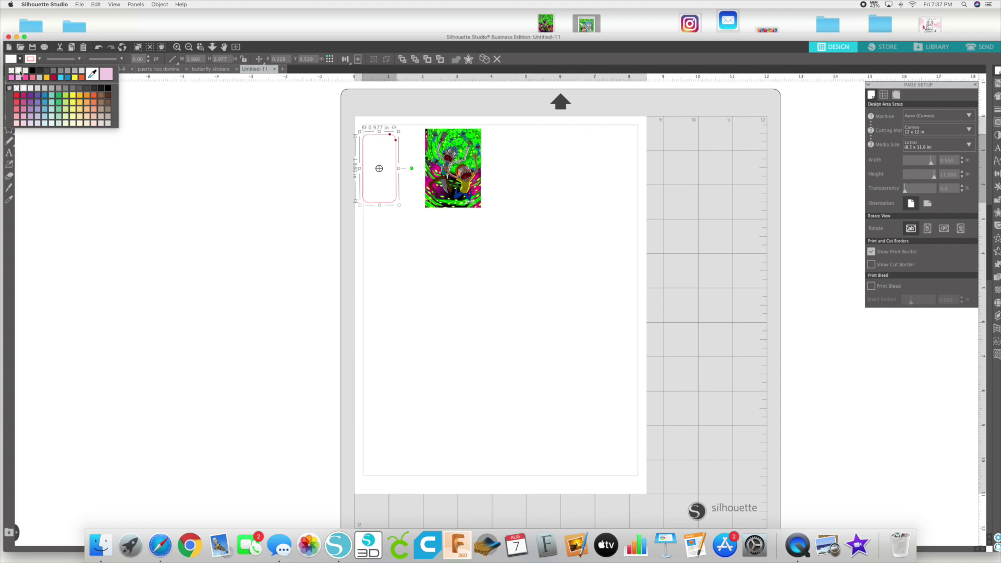
pyautogui.rightClick(379, 152)
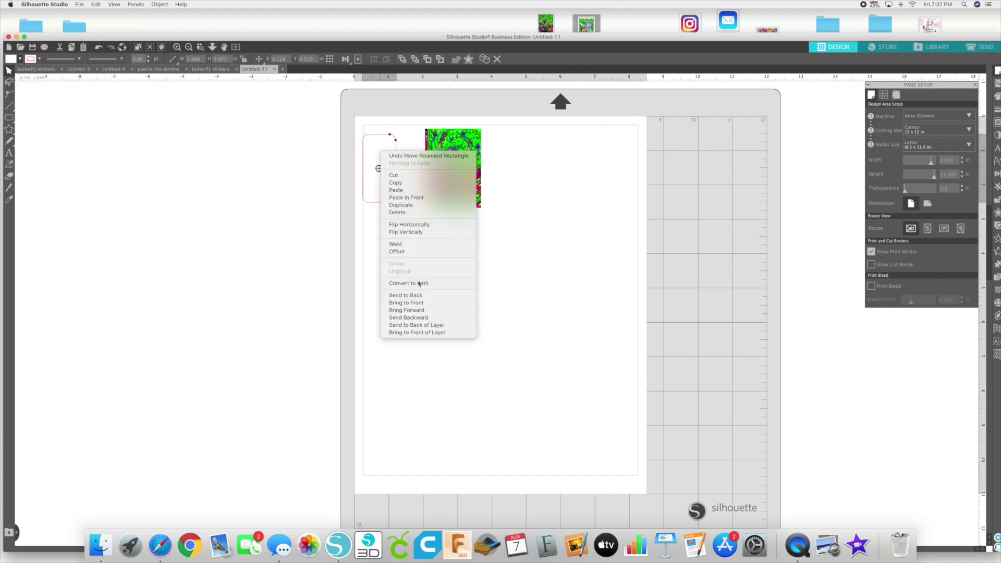
pyautogui.click(415, 303)
pyautogui.moveTo(386, 156); pyautogui.dragTo(427, 129)
# - Resize the cartoon image to about 1.06 in wide so it extends just past the rounded rectangle's edges
pyautogui.click(427, 133)
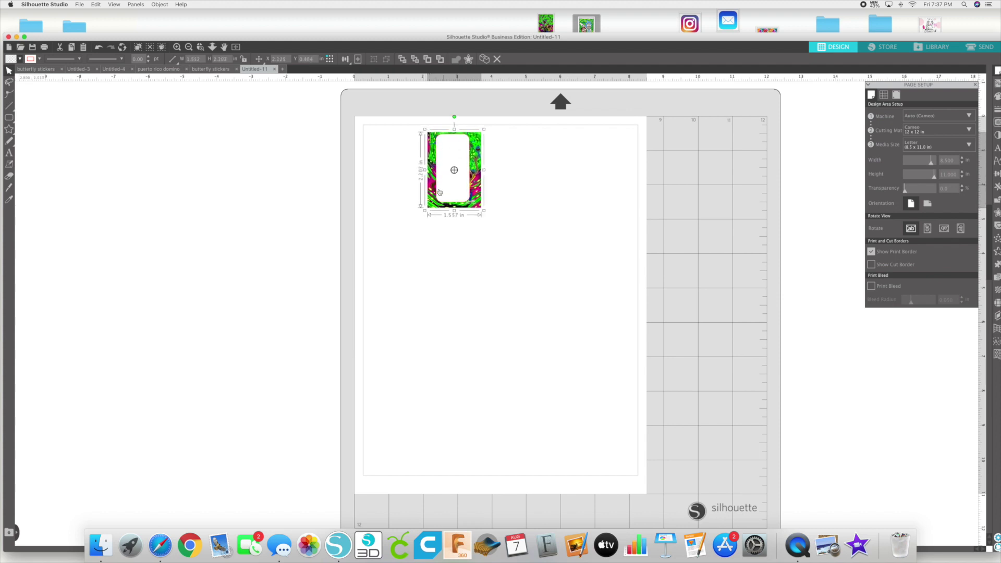
pyautogui.moveTo(425, 211); pyautogui.dragTo(427, 207)
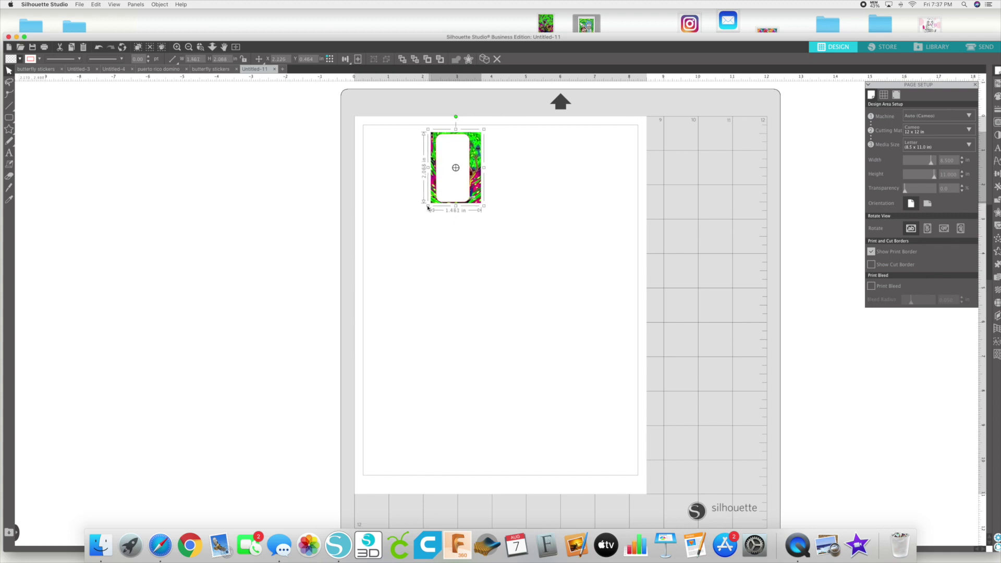
pyautogui.moveTo(428, 168); pyautogui.dragTo(432, 169)
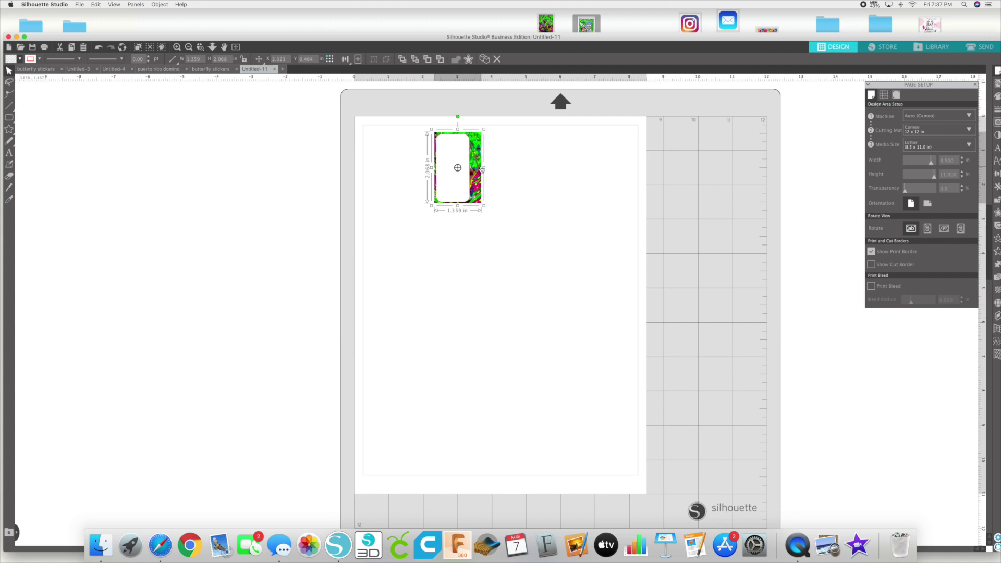
pyautogui.moveTo(484, 167); pyautogui.dragTo(474, 170)
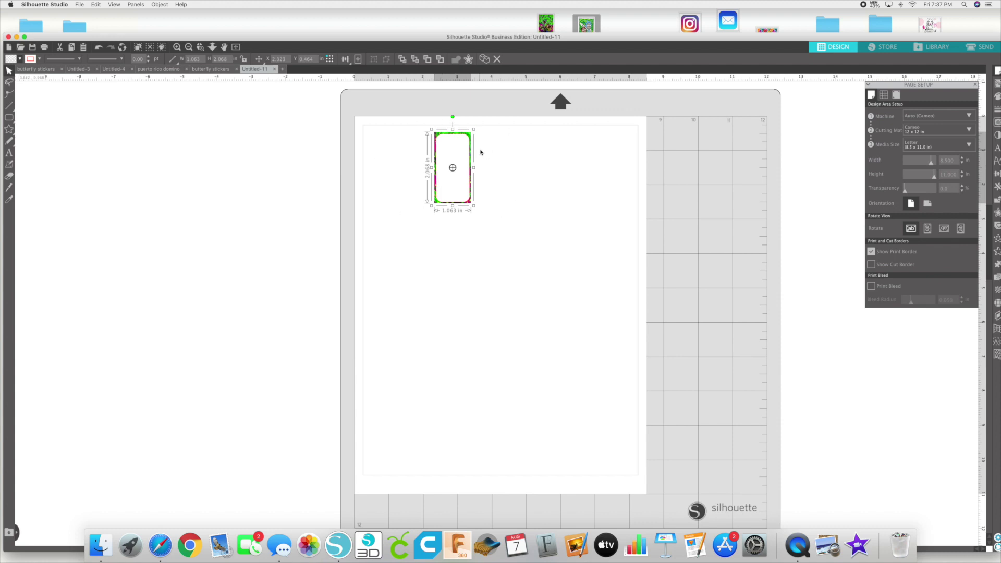
# - Set the rounded rectangle's fill to transparent
pyautogui.click(454, 150)
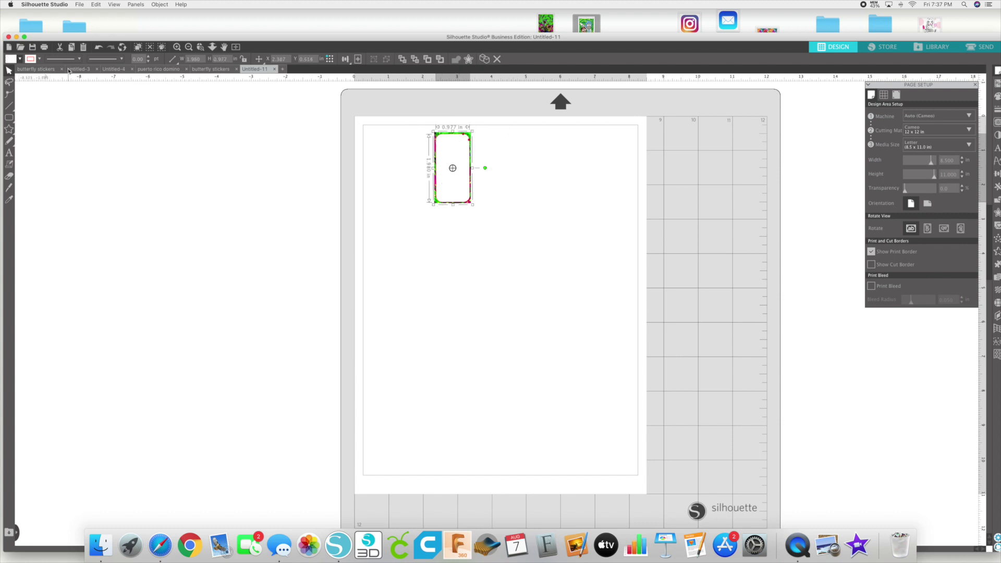
pyautogui.click(14, 61)
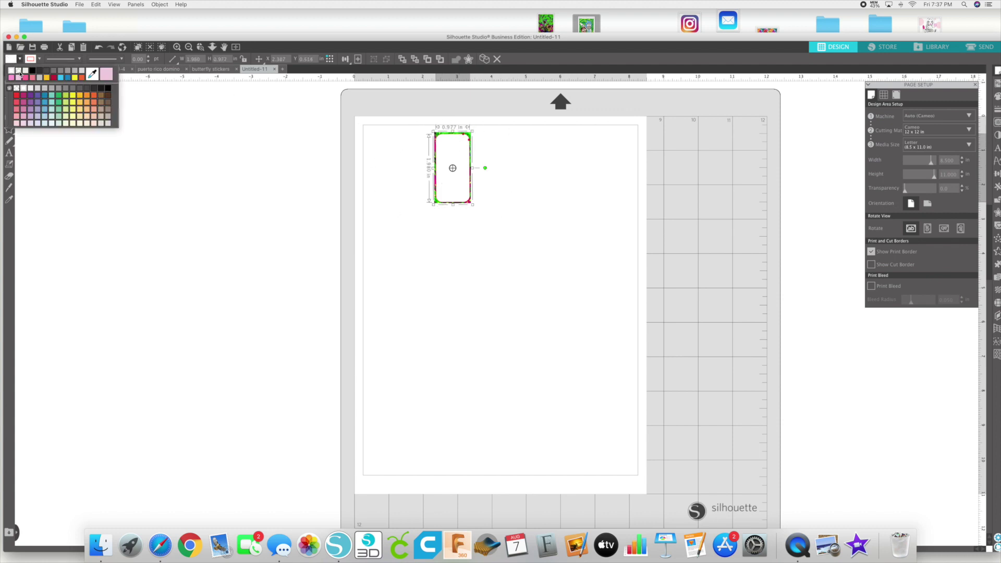
pyautogui.click(19, 72)
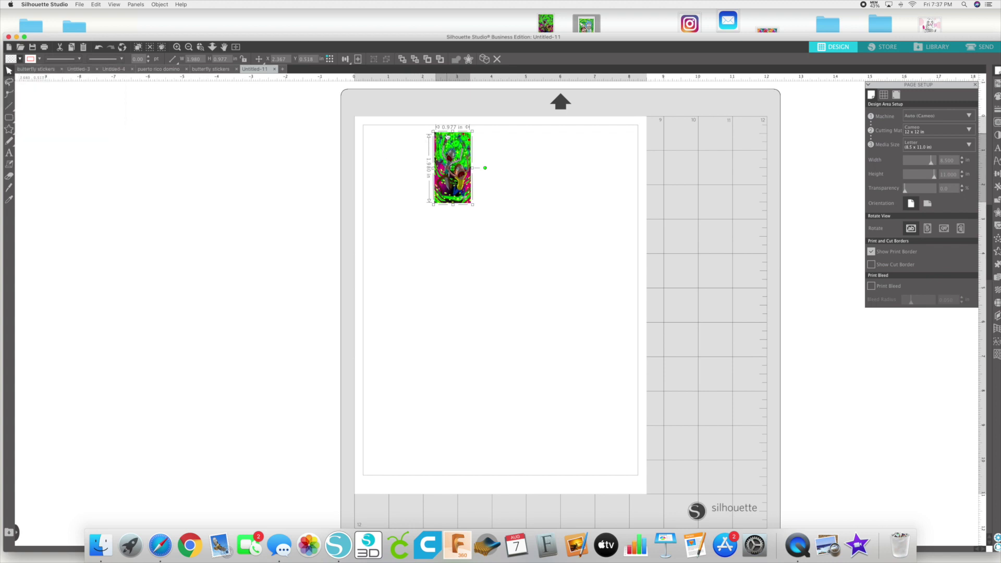
# - Bring the cartoon image in front of the rounded rectangle
pyautogui.click(437, 137)
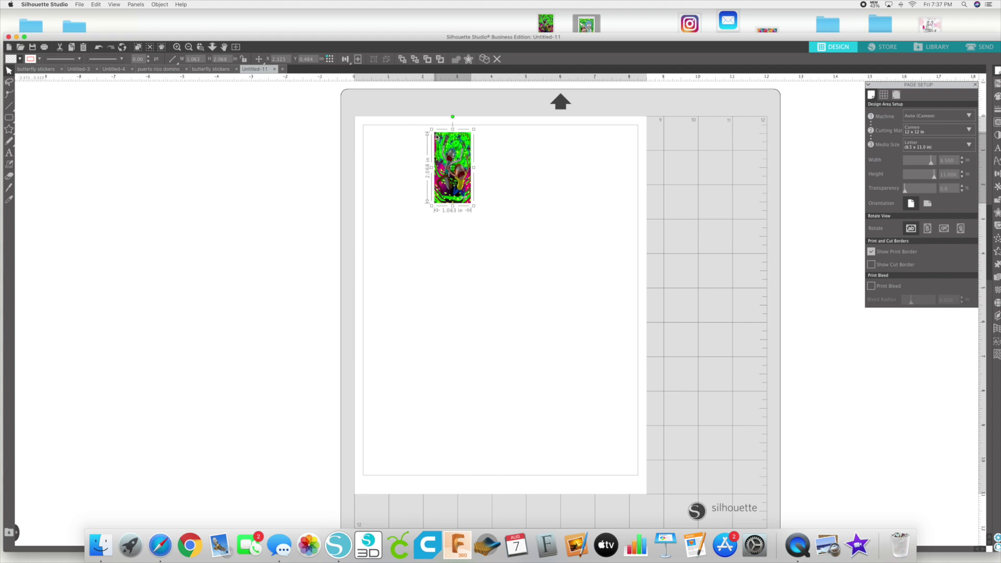
pyautogui.rightClick(437, 136)
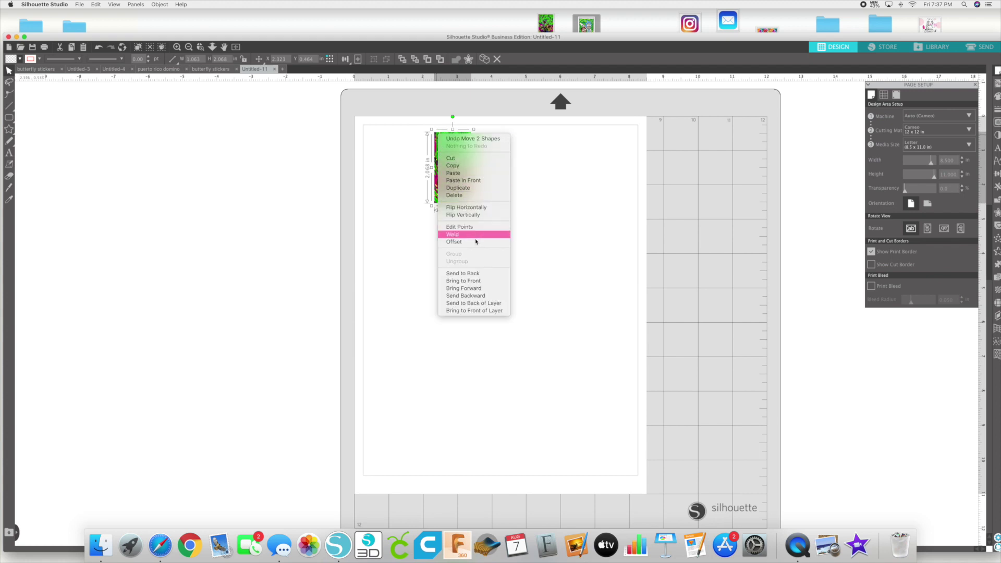
pyautogui.click(475, 282)
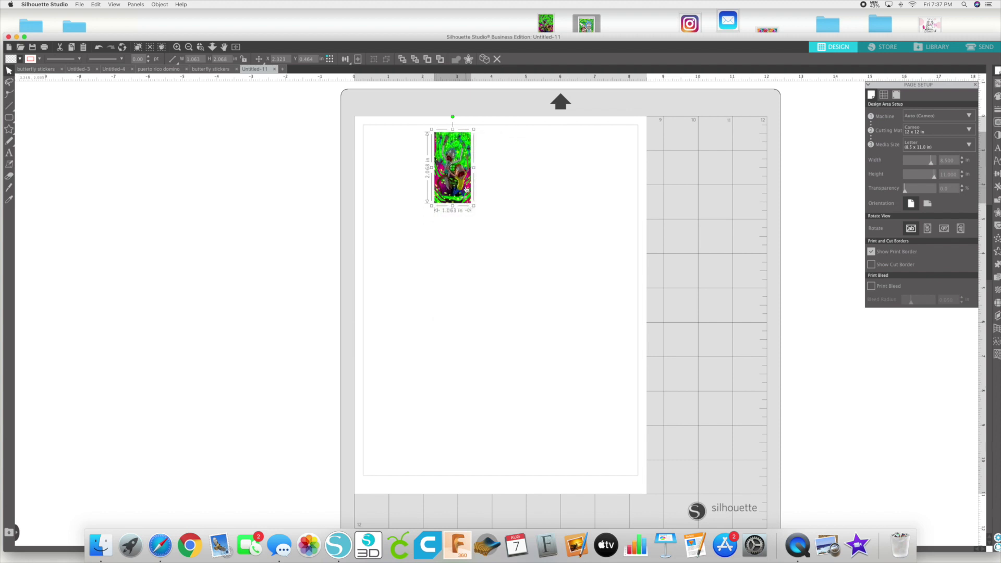
# - Select the image together with the rounded rectangle and apply Divide to cut the picture along the rectangle
pyautogui.click(418, 133)
pyautogui.moveTo(409, 114); pyautogui.dragTo(498, 219)
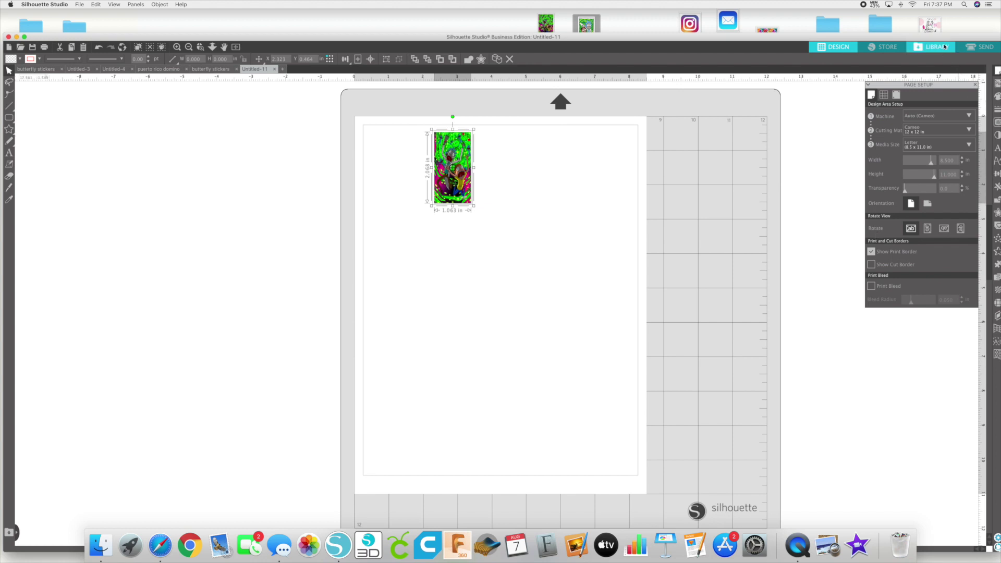
pyautogui.moveTo(942, 38); pyautogui.dragTo(929, 36)
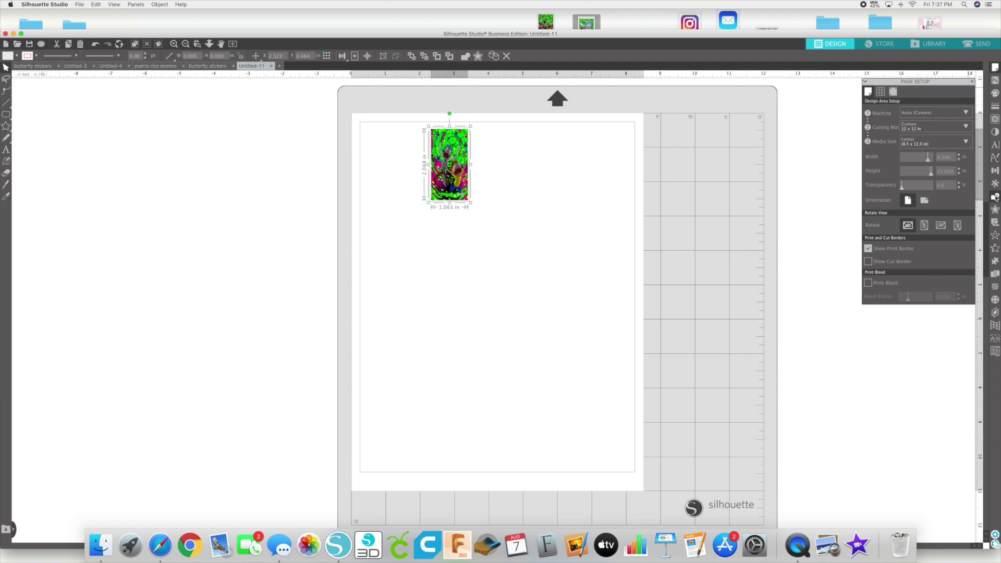
pyautogui.click(994, 198)
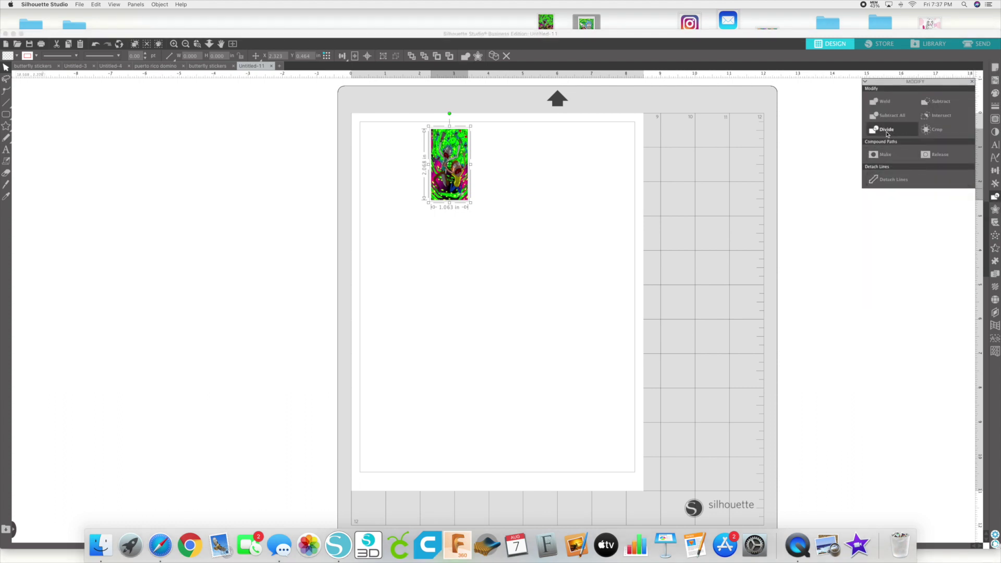
pyautogui.click(514, 166)
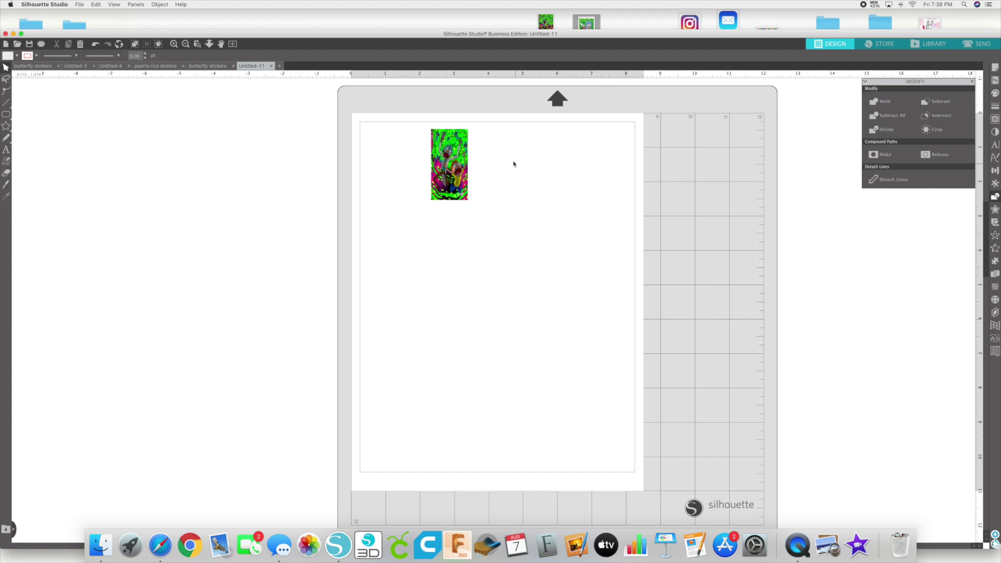
# - Delete the leftover outer piece of the image and move the rounded picture to the page's upper-left corner
pyautogui.click(469, 136)
pyautogui.moveTo(467, 135); pyautogui.dragTo(560, 150)
pyautogui.press('BackSpace')
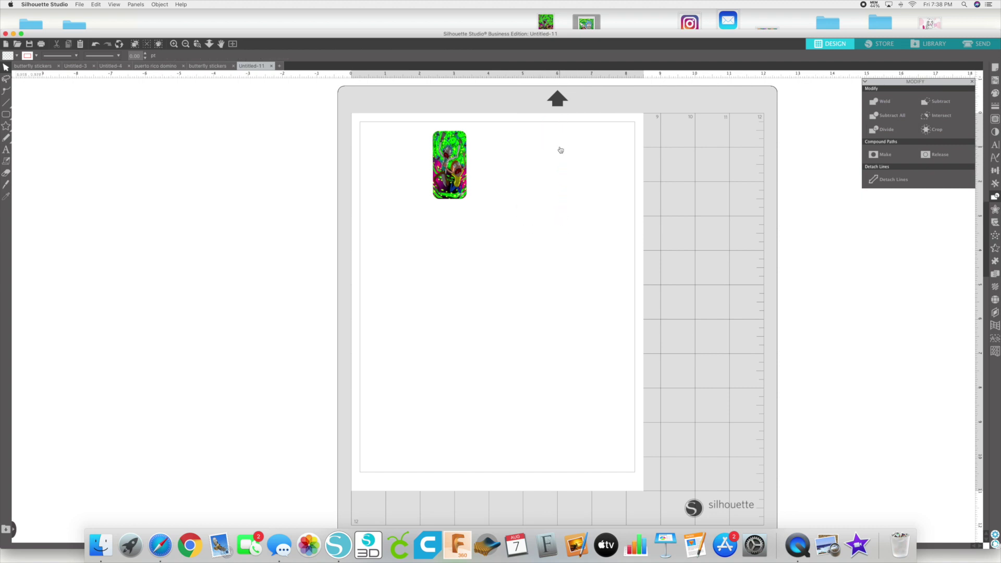
pyautogui.moveTo(459, 154); pyautogui.dragTo(395, 150)
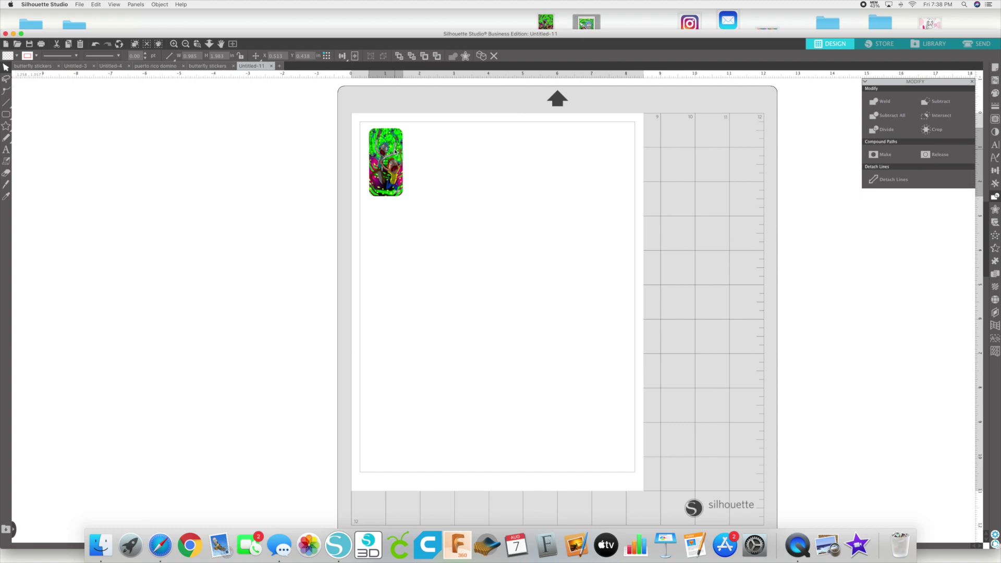
# - Duplicate the rounded picture six times and line up the copies to form a row of seven across the page
pyautogui.rightClick(395, 151)
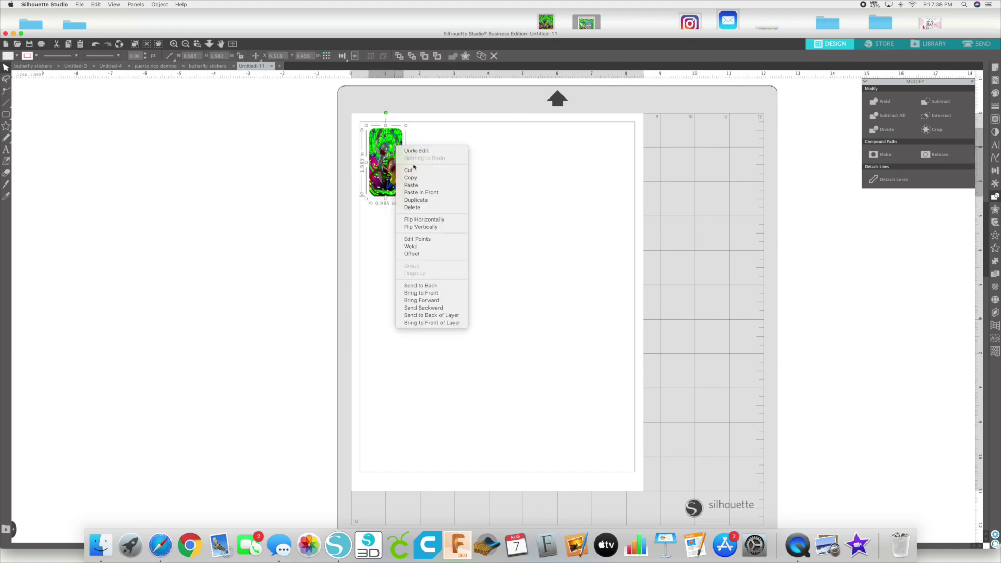
pyautogui.click(426, 202)
pyautogui.moveTo(375, 165); pyautogui.dragTo(413, 165)
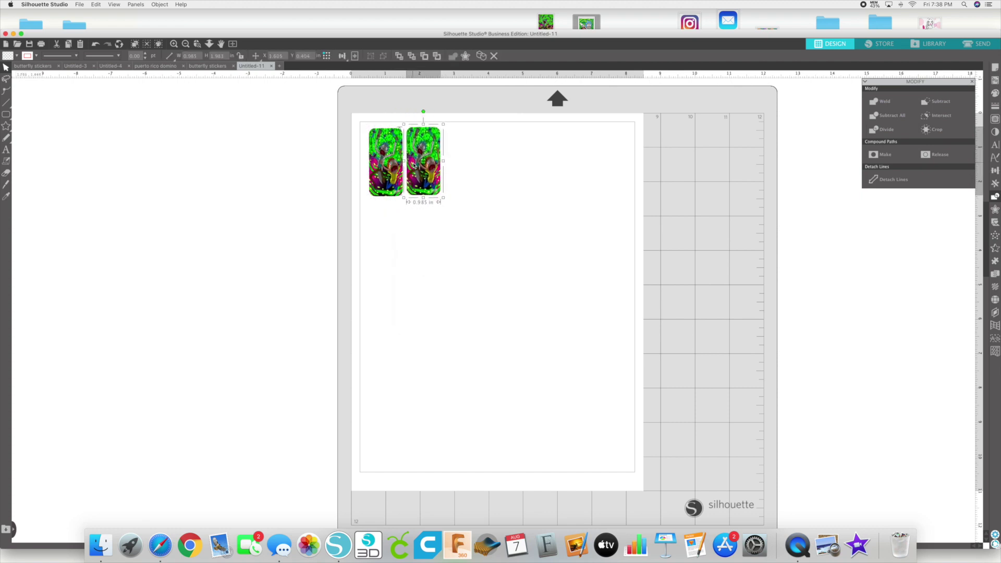
pyautogui.rightClick(419, 166)
pyautogui.click(427, 216)
pyautogui.moveTo(421, 165); pyautogui.dragTo(441, 163)
pyautogui.rightClick(463, 169)
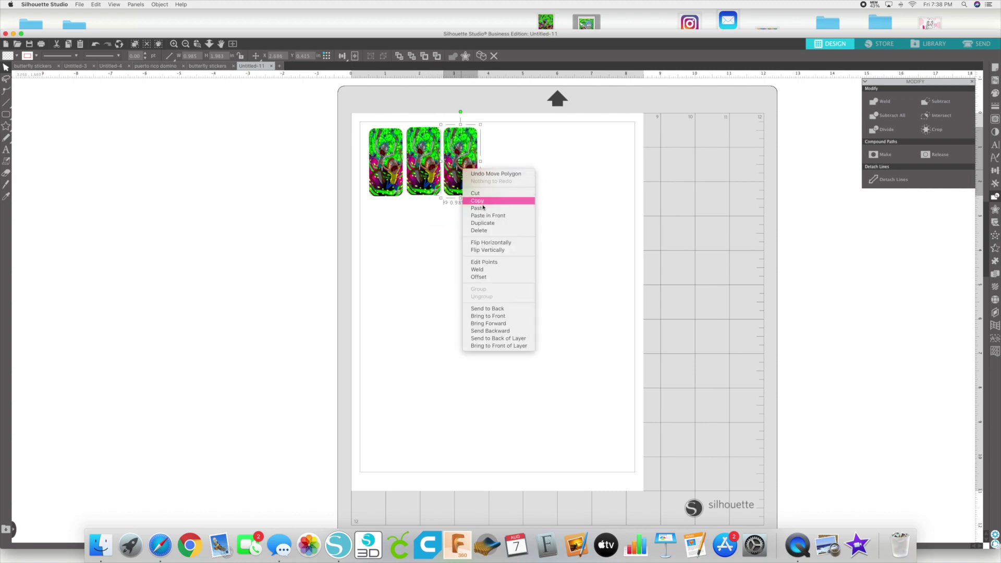
pyautogui.click(486, 224)
pyautogui.moveTo(474, 168); pyautogui.dragTo(506, 169)
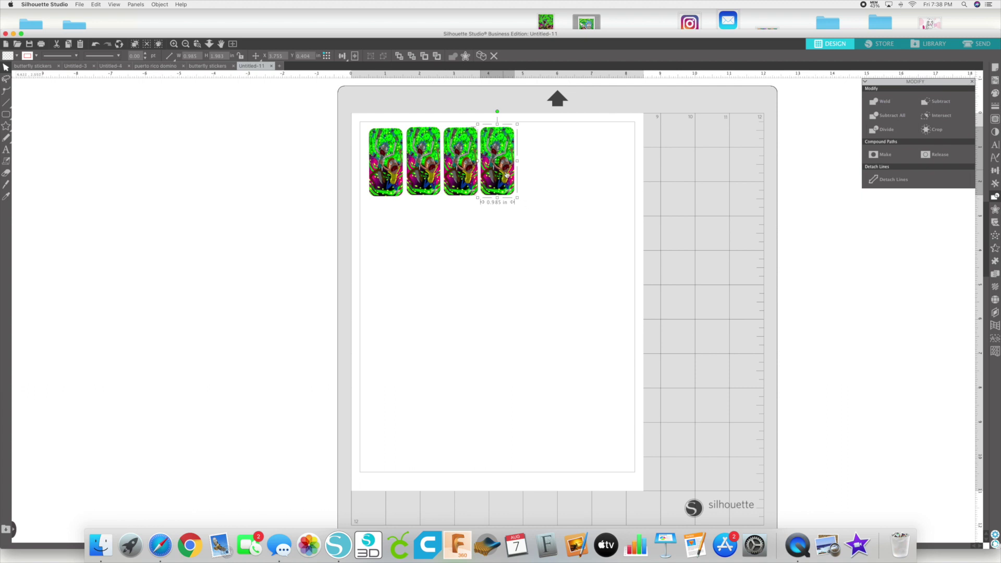
pyautogui.rightClick(504, 172)
pyautogui.click(529, 225)
pyautogui.moveTo(504, 170); pyautogui.dragTo(540, 171)
pyautogui.rightClick(540, 171)
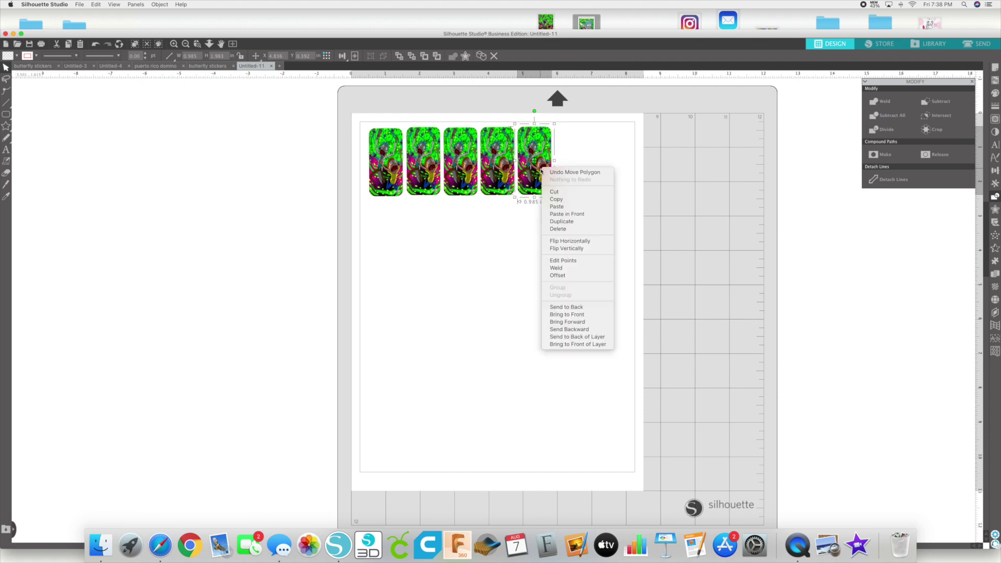
pyautogui.click(564, 221)
pyautogui.moveTo(545, 173); pyautogui.dragTo(572, 174)
pyautogui.rightClick(572, 174)
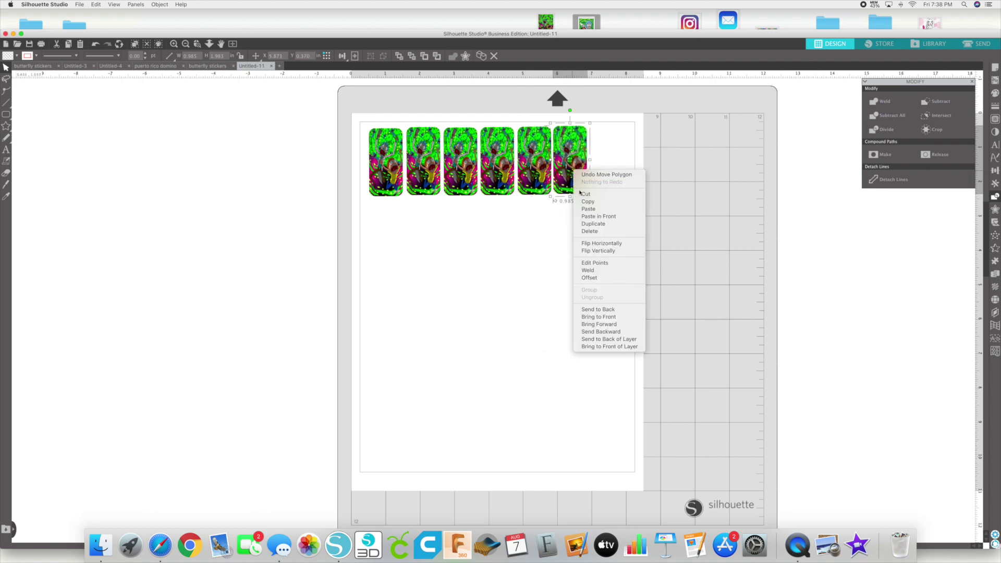
pyautogui.click(594, 223)
pyautogui.moveTo(575, 171); pyautogui.dragTo(603, 171)
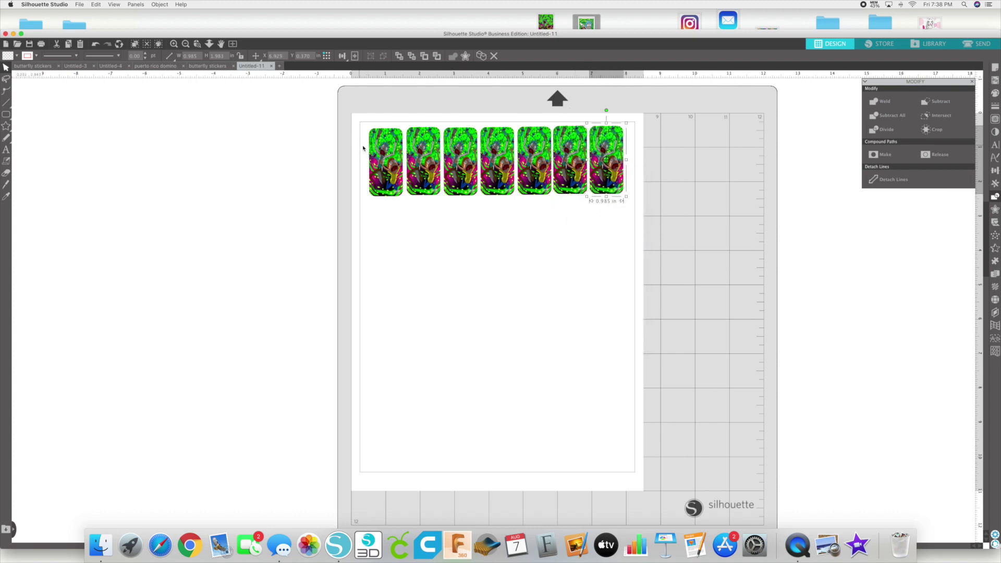
# - Duplicate the whole row of seven pictures three times and stack the copies below it, making four rows
pyautogui.moveTo(353, 138); pyautogui.dragTo(629, 202)
pyautogui.rightClick(609, 166)
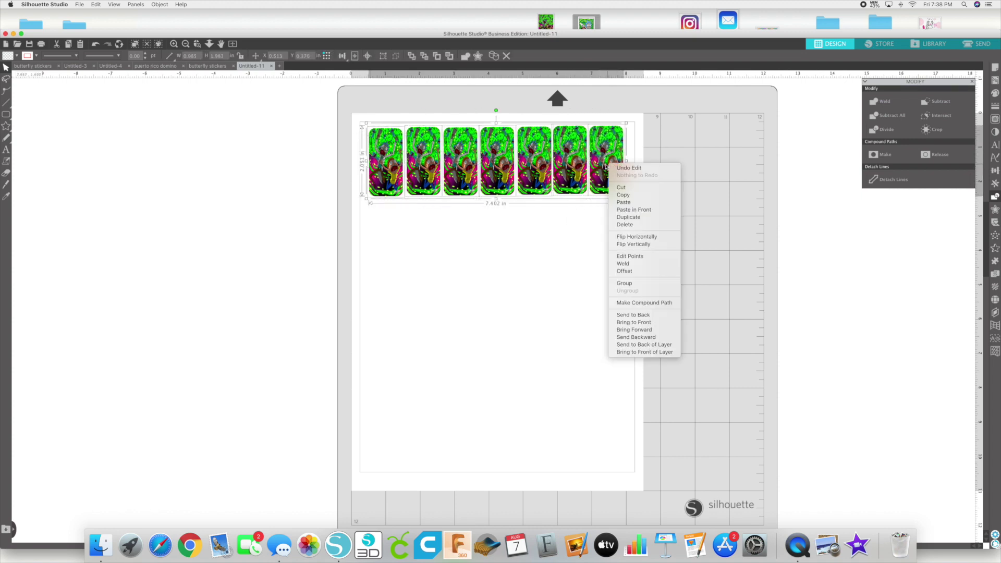
pyautogui.click(631, 210)
pyautogui.moveTo(601, 167); pyautogui.dragTo(598, 236)
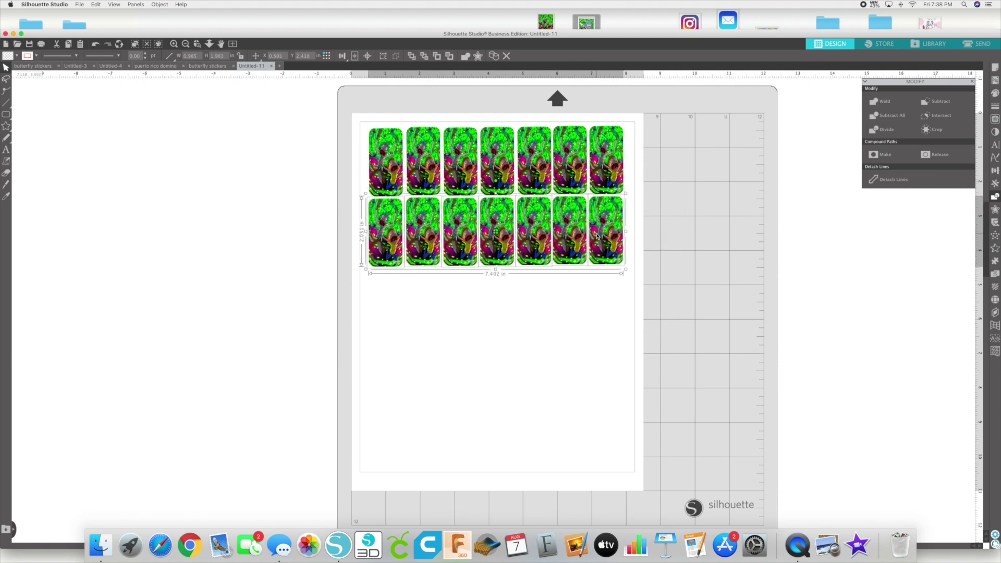
pyautogui.rightClick(598, 231)
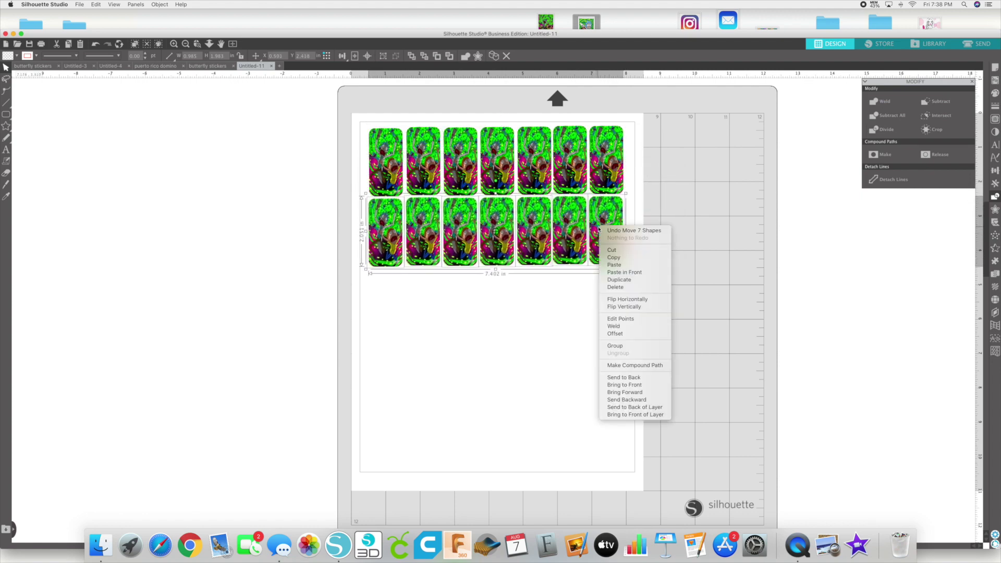
pyautogui.click(607, 271)
pyautogui.moveTo(609, 213); pyautogui.dragTo(601, 286)
pyautogui.rightClick(602, 281)
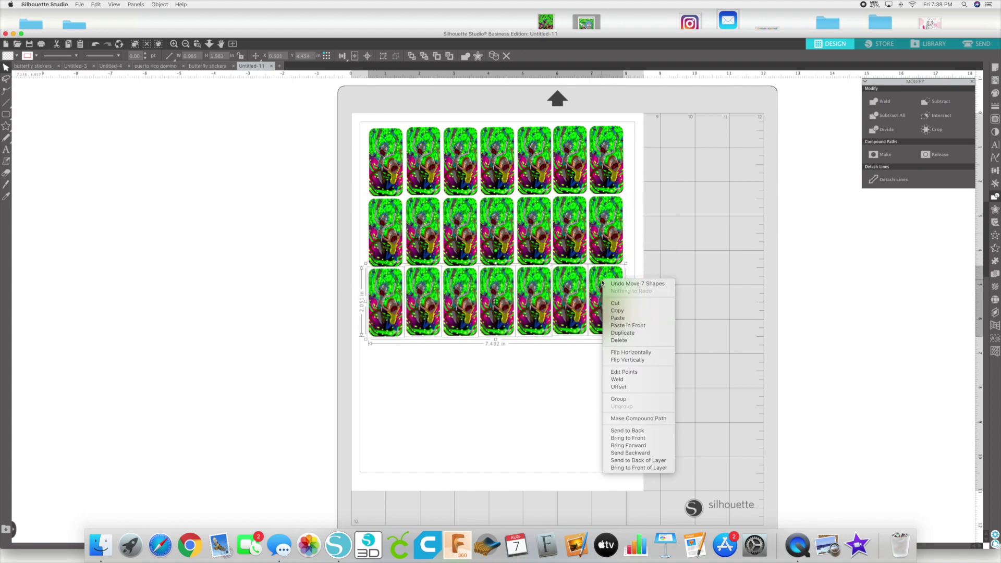
pyautogui.click(615, 331)
pyautogui.moveTo(606, 295); pyautogui.dragTo(603, 361)
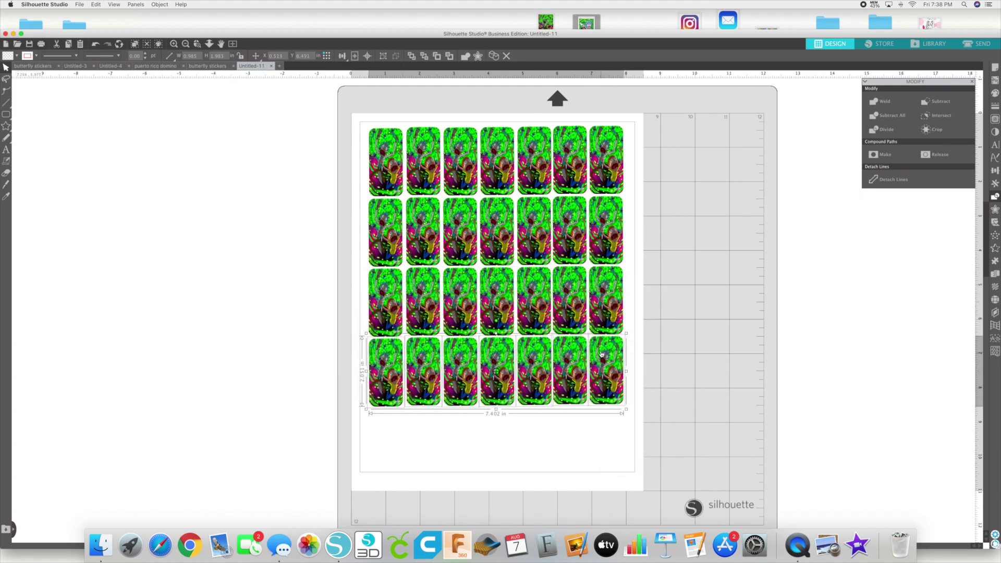
# - Move the first picture of the bottom row off the page and add the text "size" in the empty area above it
pyautogui.click(384, 371)
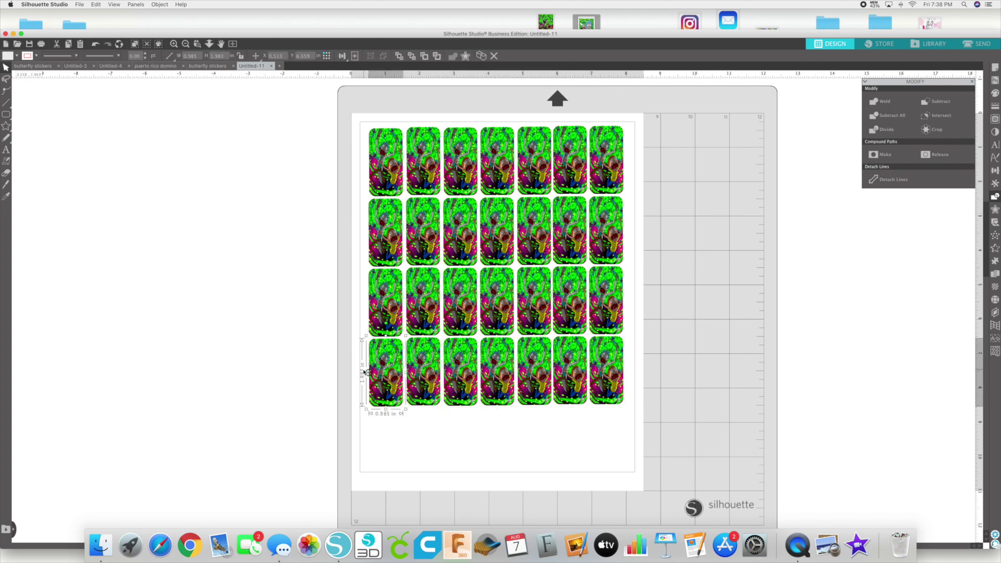
pyautogui.moveTo(381, 357); pyautogui.dragTo(240, 311)
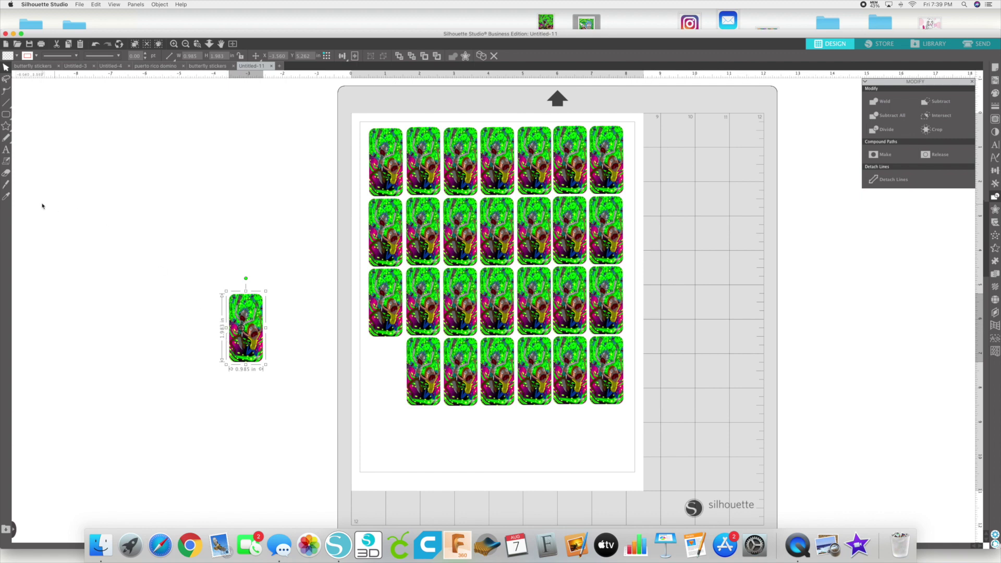
pyautogui.click(7, 150)
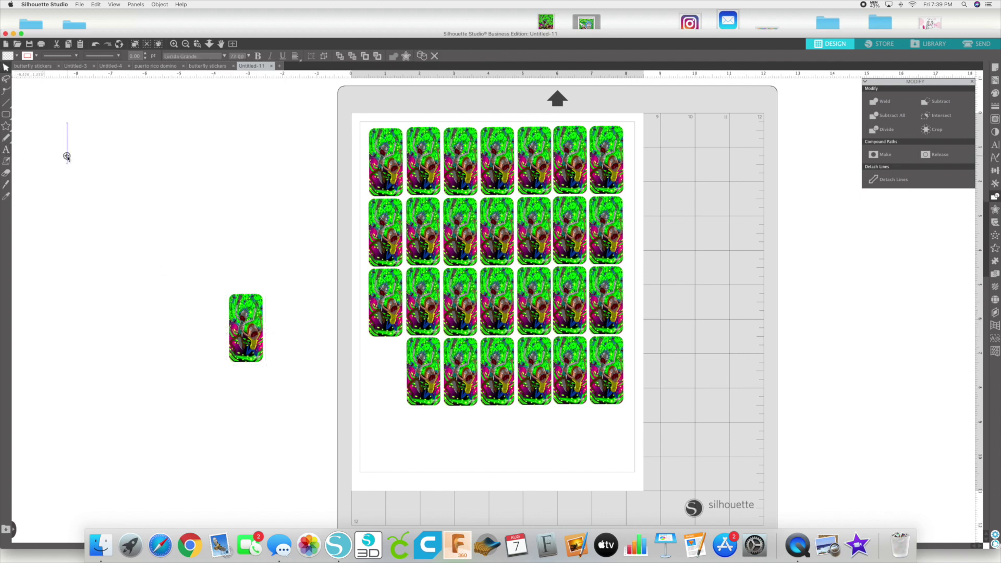
pyautogui.click(67, 156)
pyautogui.write('size')
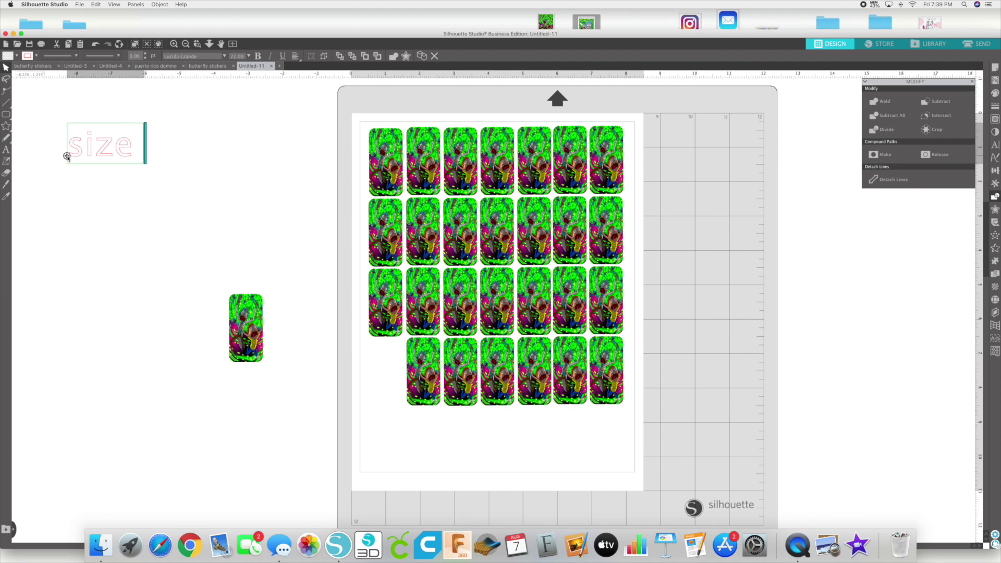
pyautogui.click(128, 197)
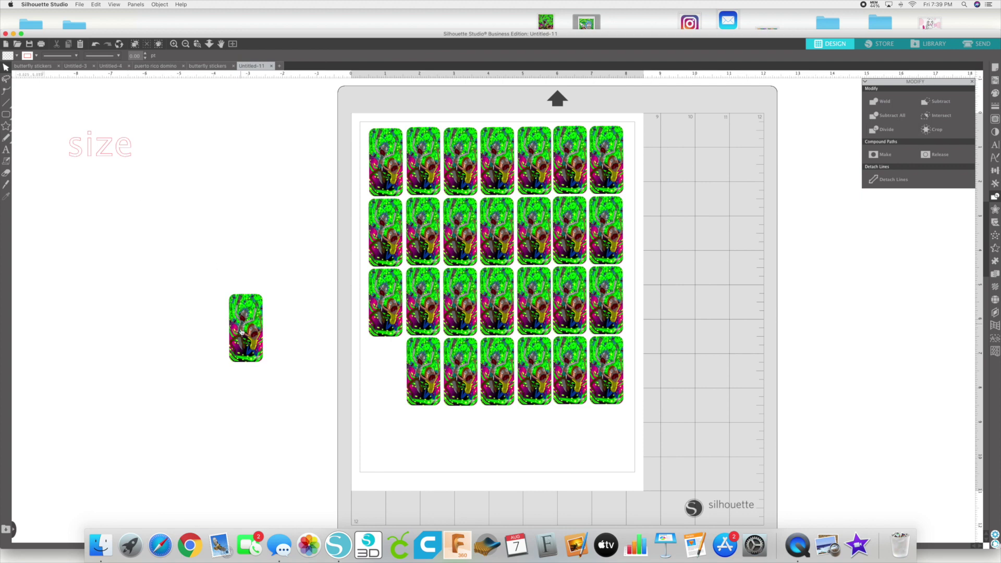
# - Check the loose picture's height and extend the label to read "size 1.983x"
pyautogui.click(242, 332)
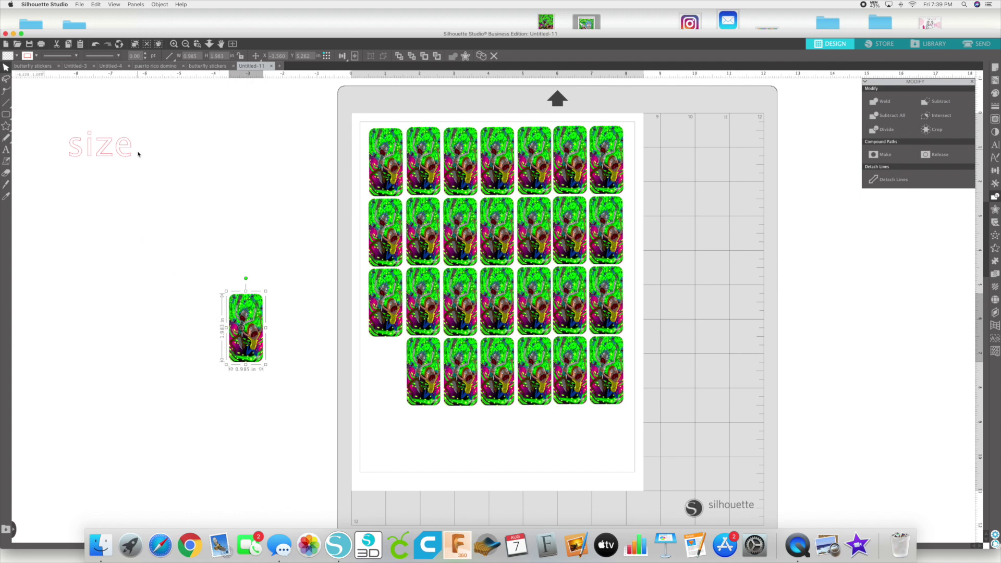
pyautogui.click(9, 151)
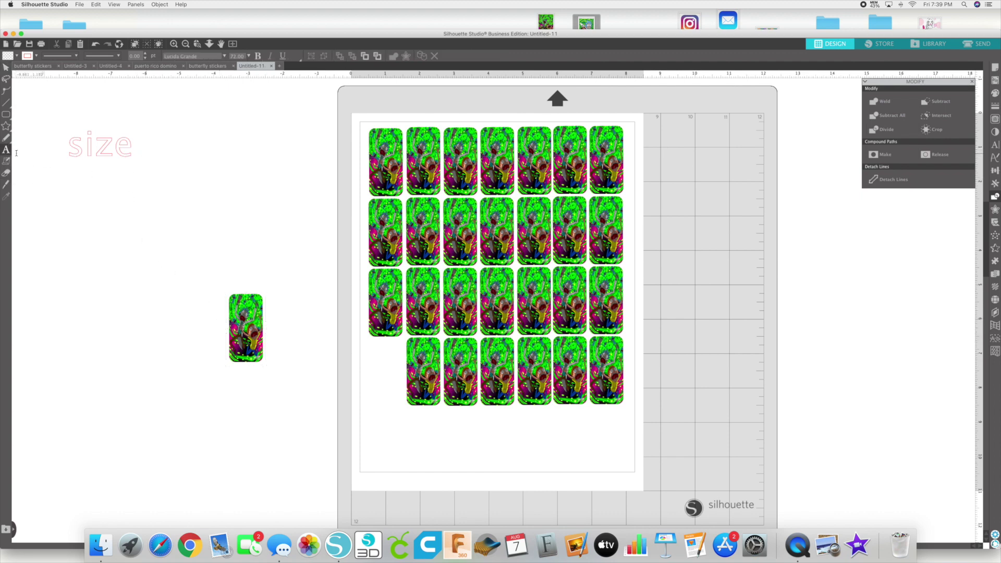
pyautogui.click(5, 68)
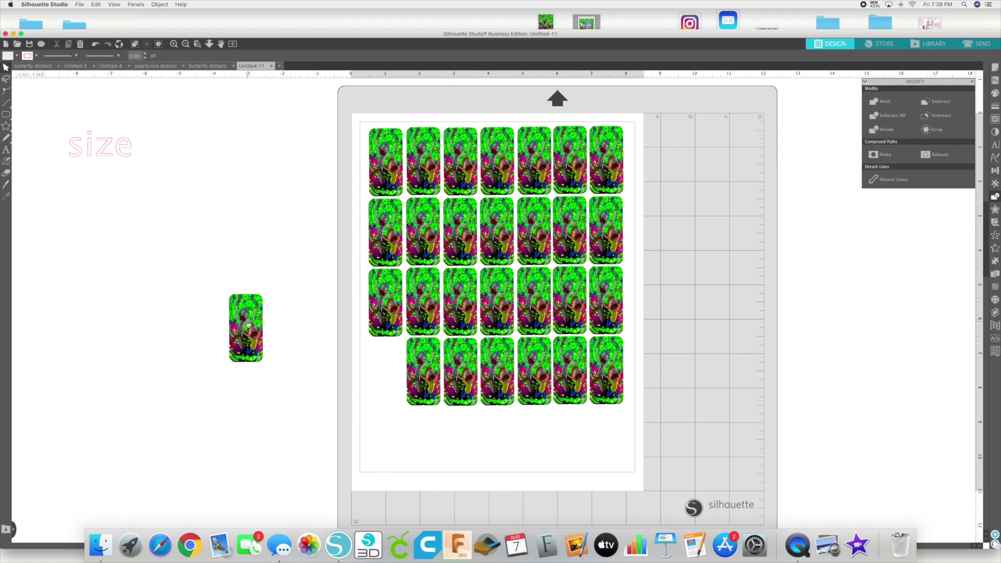
pyautogui.click(248, 325)
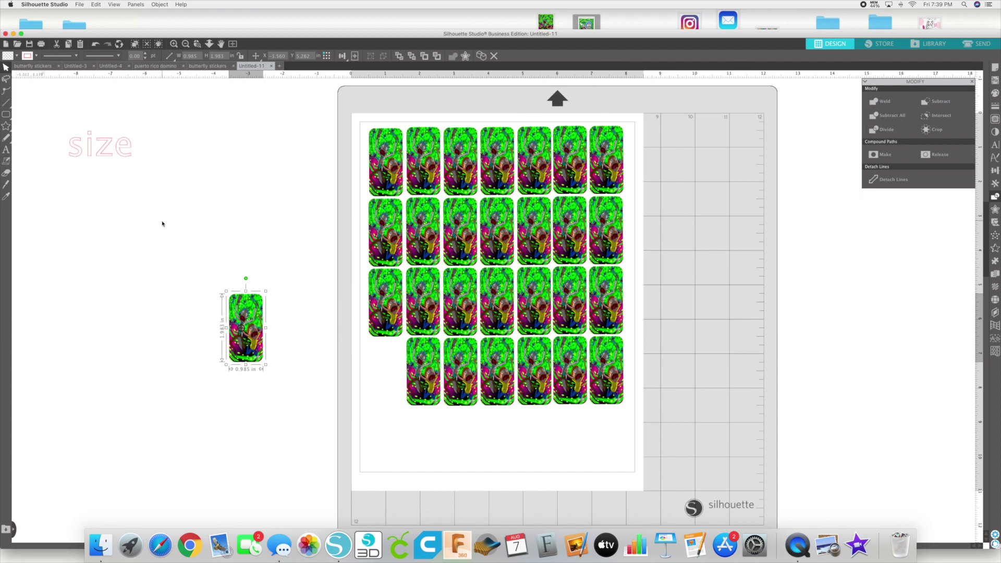
pyautogui.doubleClick(123, 155)
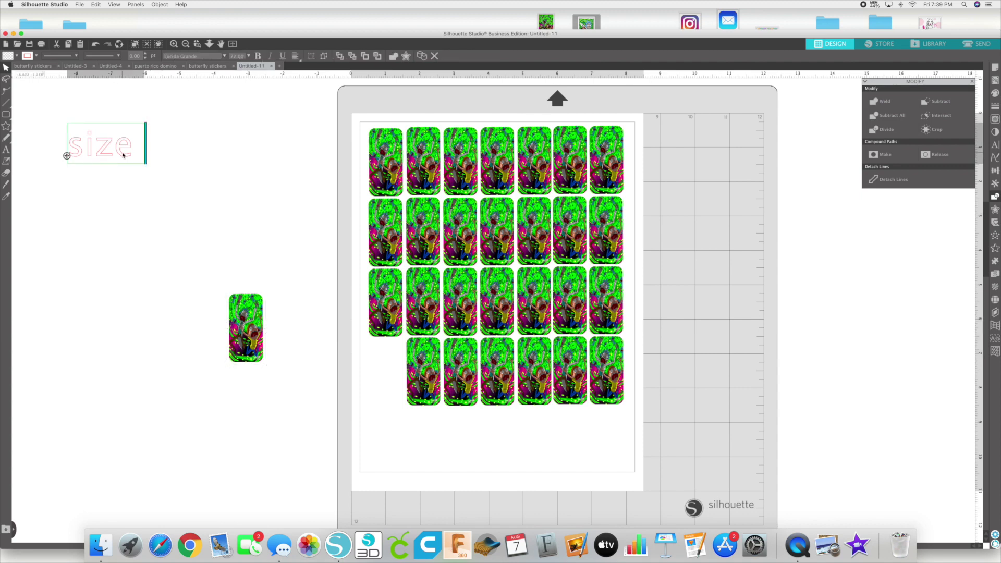
pyautogui.write('1')
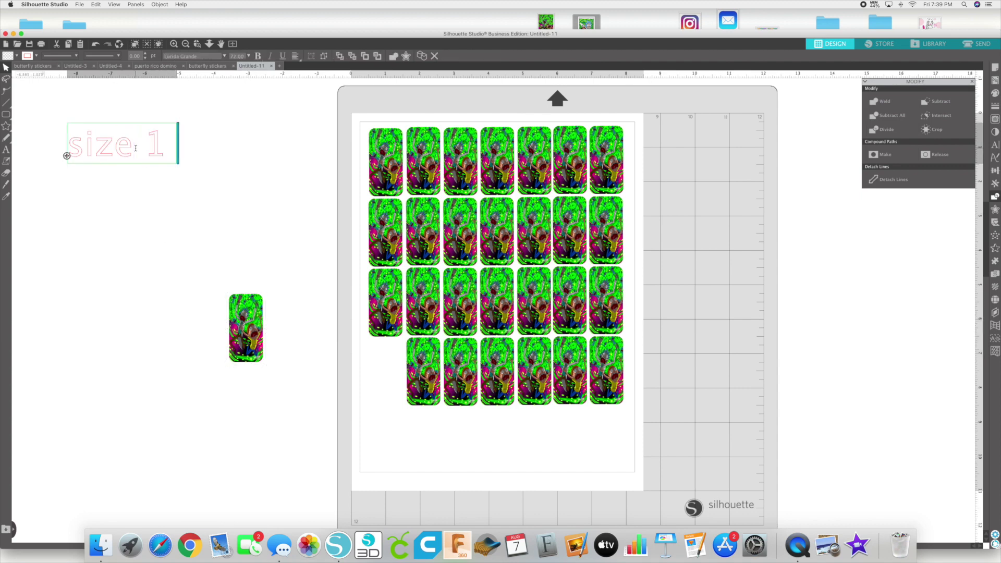
pyautogui.write('.9')
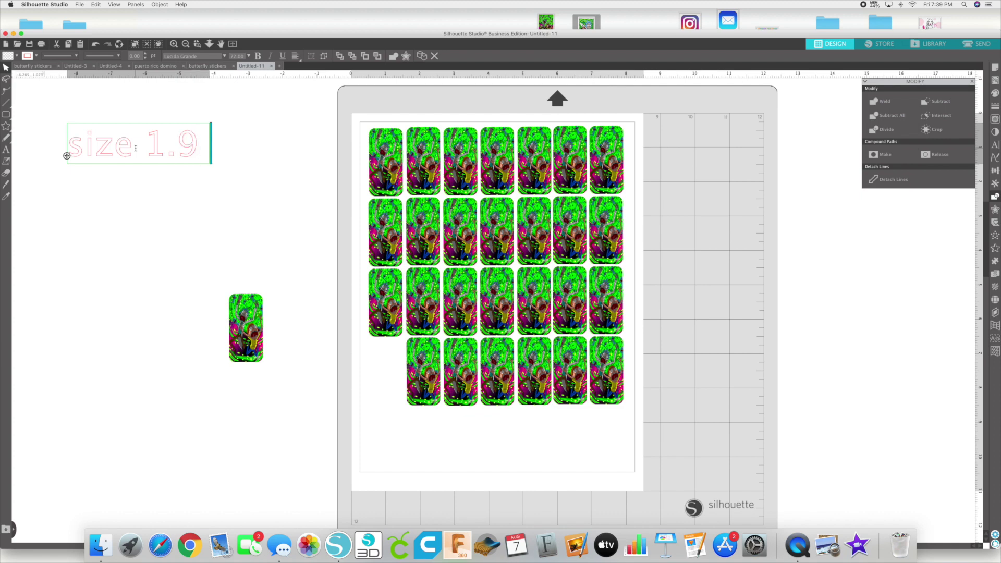
pyautogui.write('83x')
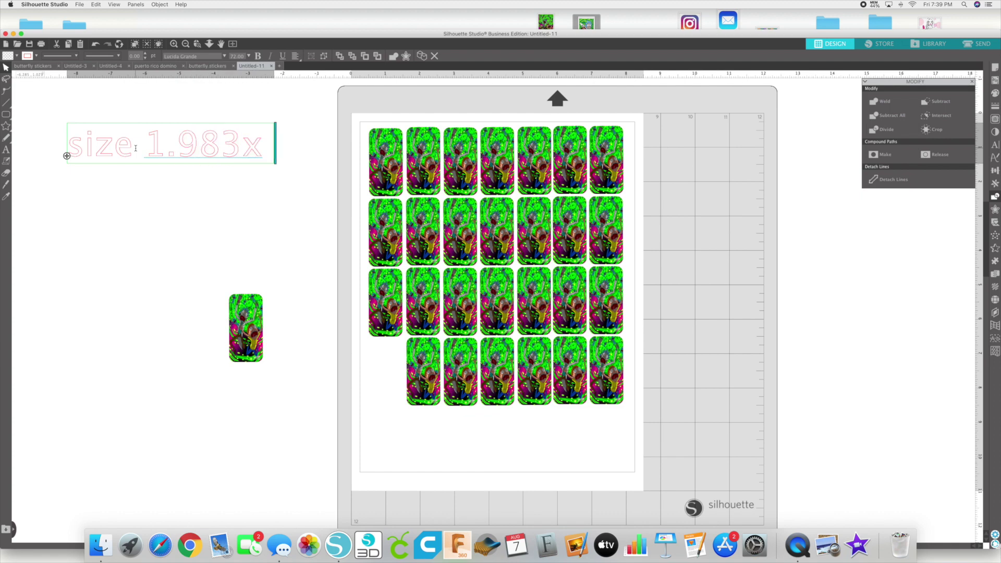
# - Check the loose picture's width and complete the label to read "size 1.983x 0.0985"
pyautogui.click(246, 321)
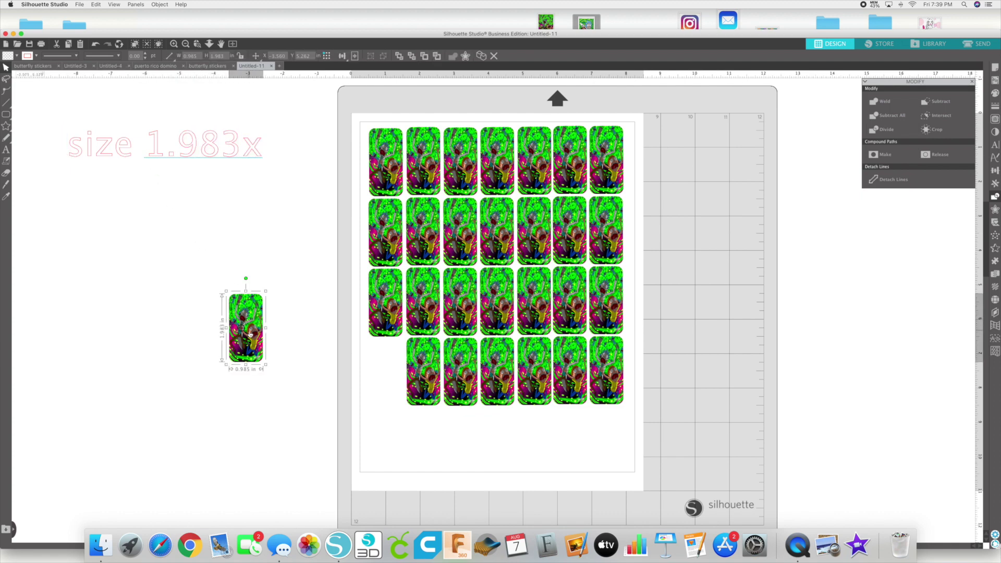
pyautogui.doubleClick(257, 151)
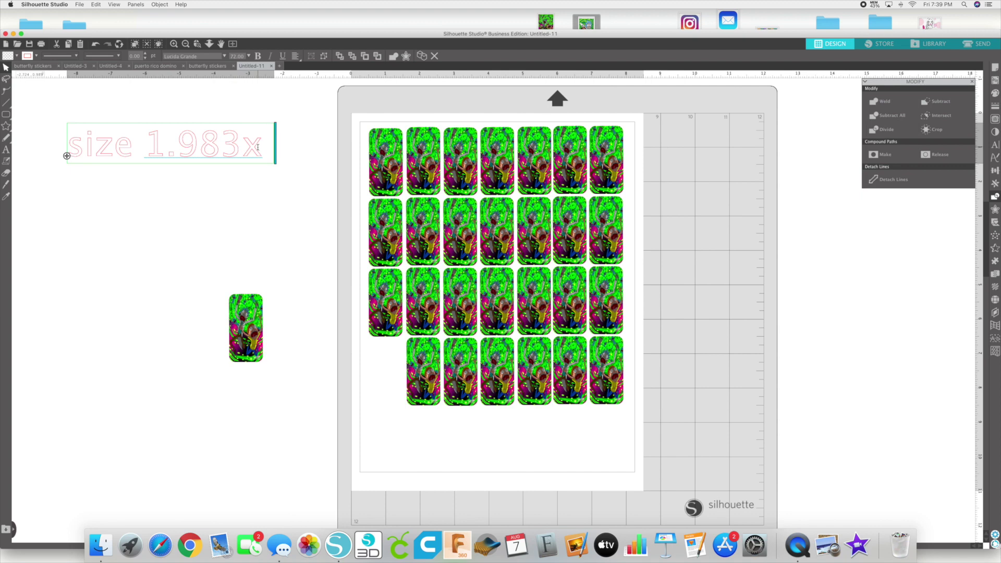
pyautogui.write('0')
pyautogui.press('BackSpace')
pyautogui.press('BackSpace')
pyautogui.write('0.9')
pyautogui.press('BackSpace')
pyautogui.write('0')
pyautogui.write('9')
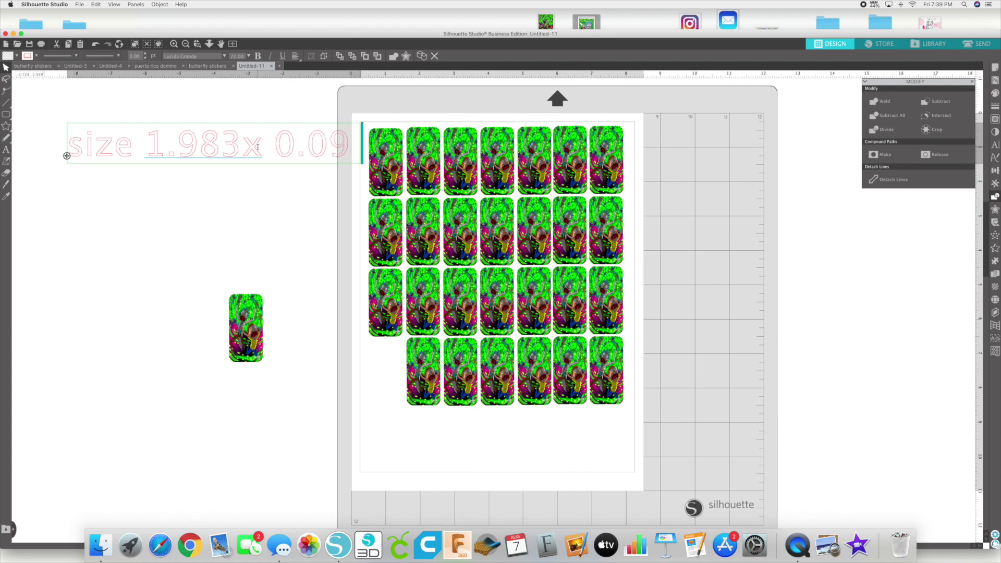
pyautogui.click(248, 325)
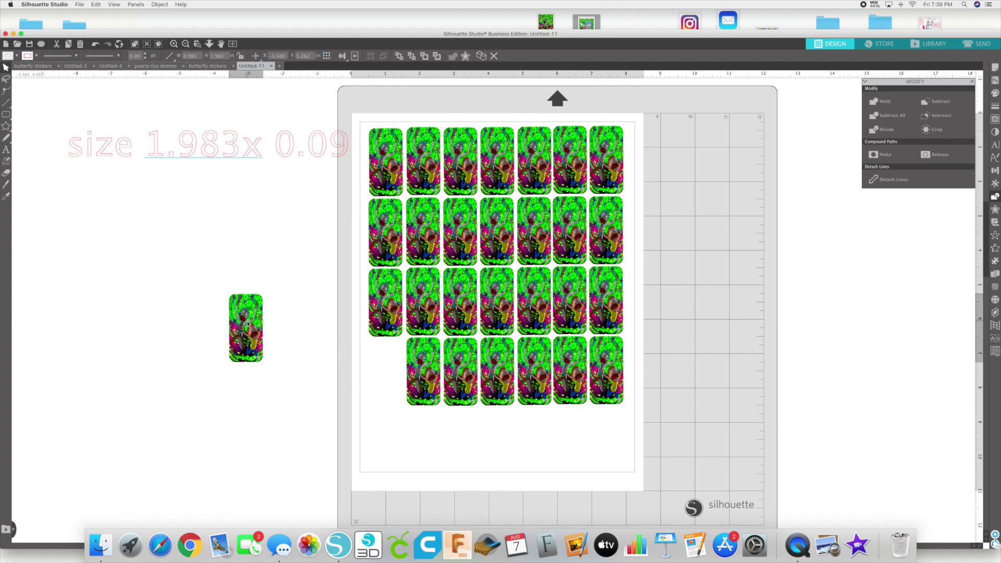
pyautogui.doubleClick(341, 150)
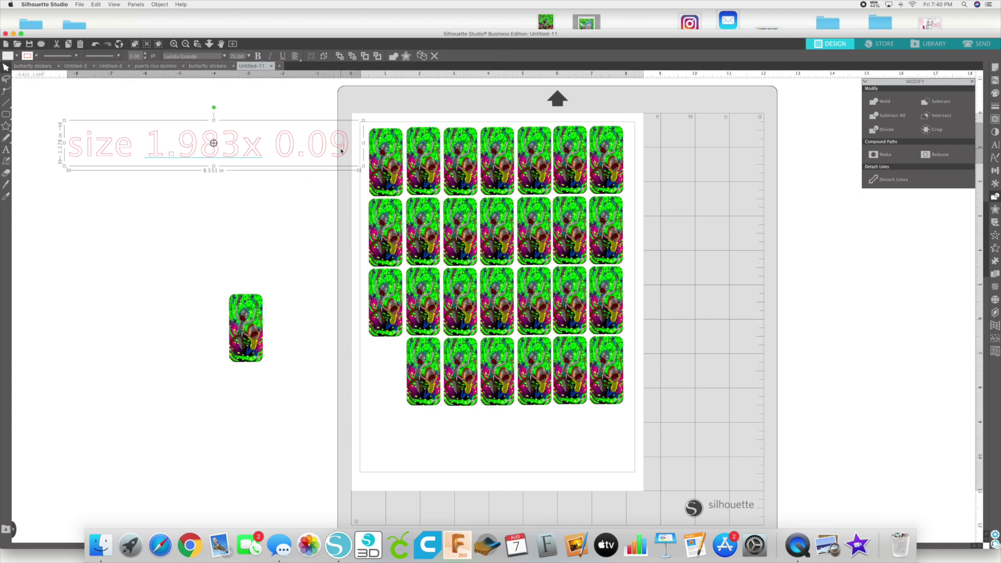
pyautogui.write('85')
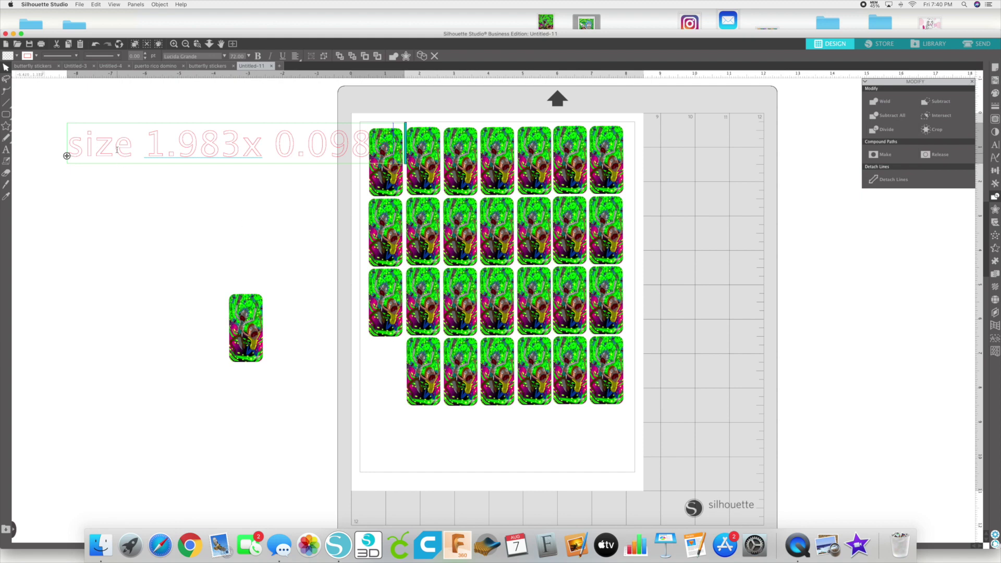
# - Insert a line break after "size" so the dimensions sit on a second line
pyautogui.click(133, 146)
pyautogui.press('Return')
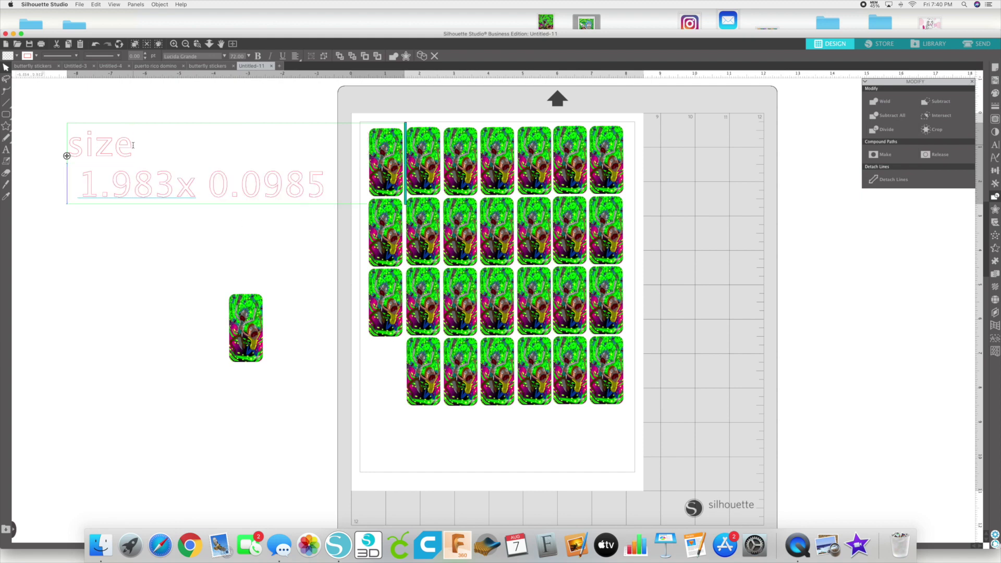
pyautogui.click(148, 107)
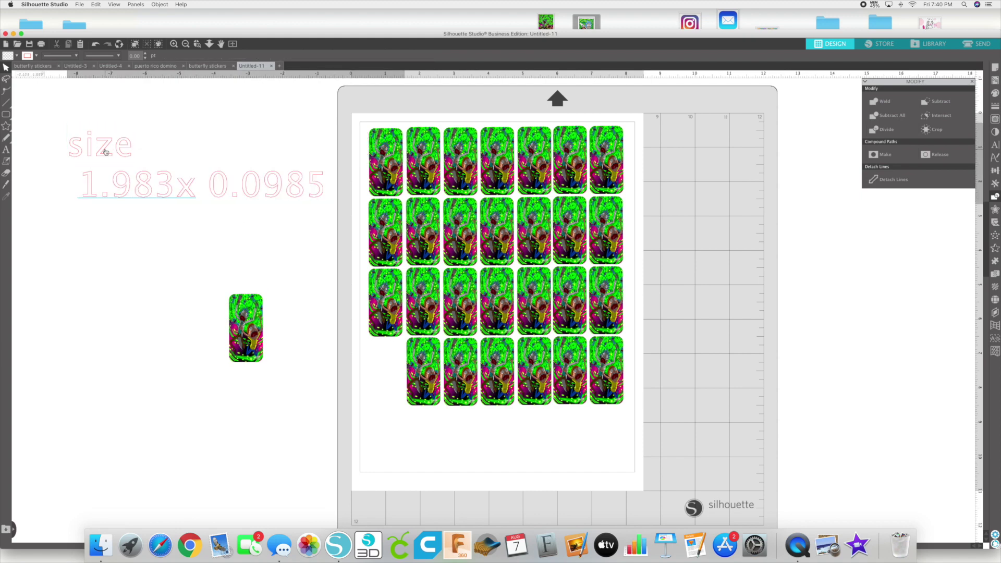
# - Fill the size label with black and shift it slightly up and to the left
pyautogui.click(105, 152)
pyautogui.click(16, 56)
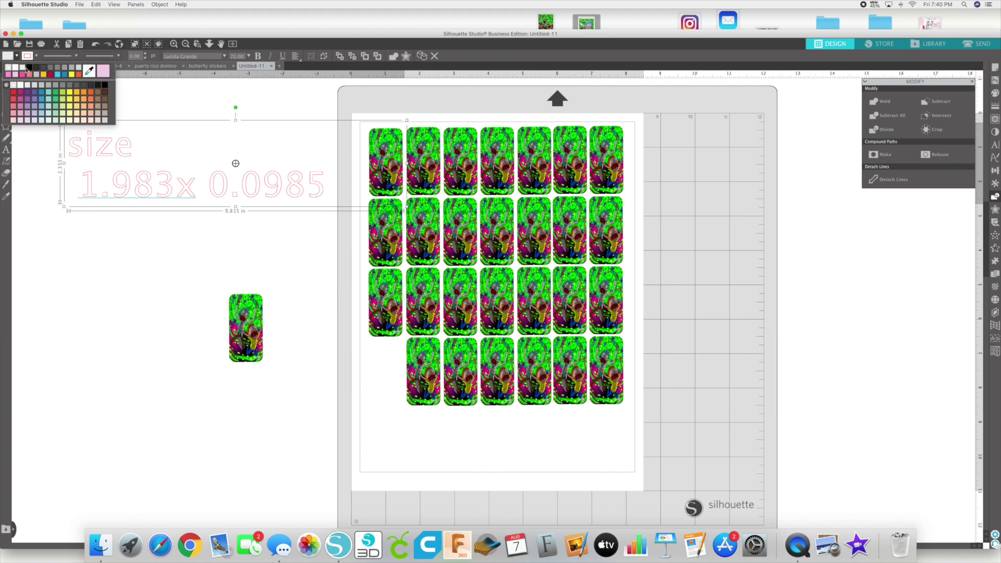
pyautogui.click(26, 68)
pyautogui.click(177, 102)
pyautogui.moveTo(186, 195); pyautogui.dragTo(175, 191)
# - Move the loose picture below the size label, and return it to the empty slot at the start of the bottom row
pyautogui.moveTo(254, 343); pyautogui.dragTo(186, 254)
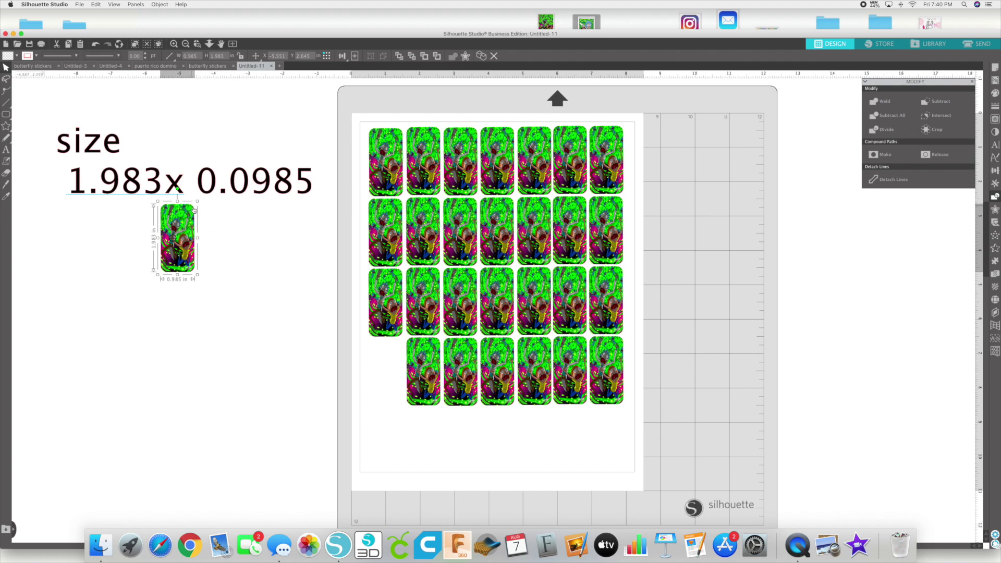
pyautogui.moveTo(186, 232); pyautogui.dragTo(395, 365)
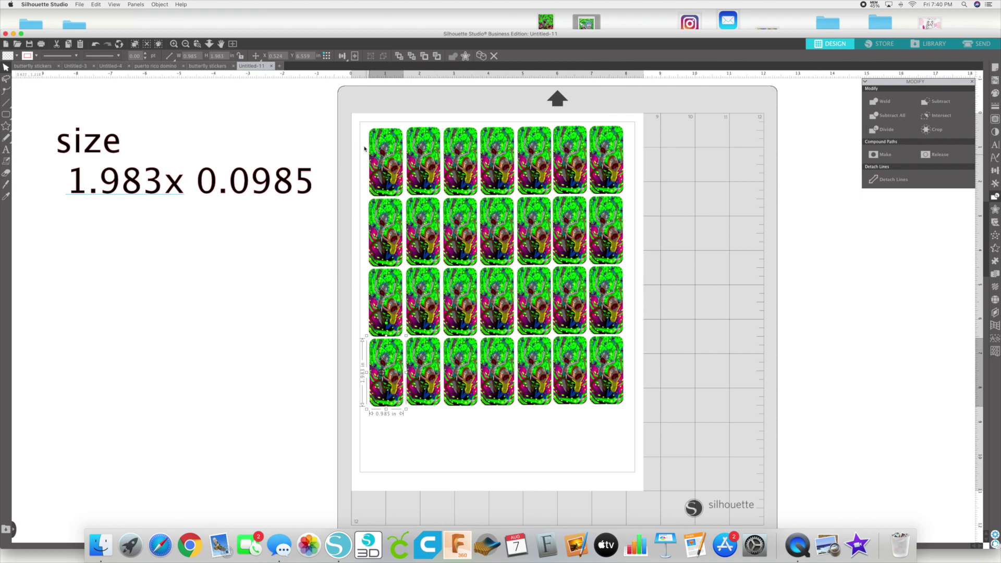
pyautogui.moveTo(356, 127); pyautogui.dragTo(629, 417)
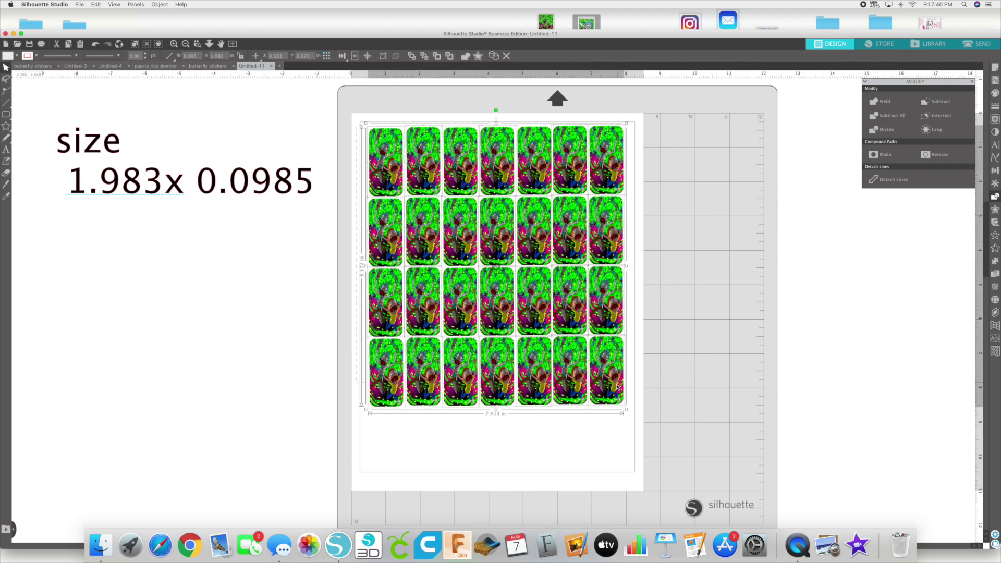
pyautogui.click(577, 416)
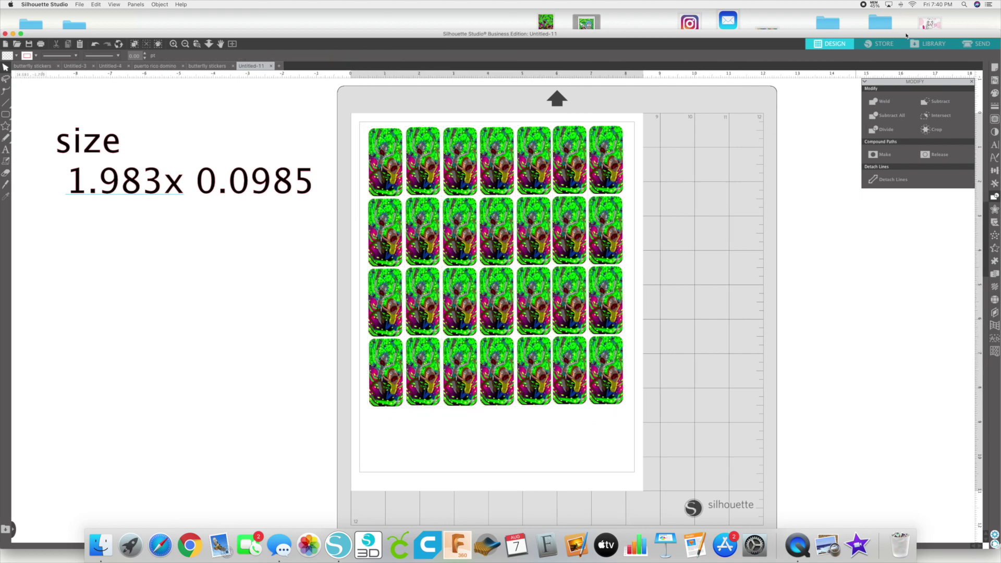
# - Set all the pictures on the page to Cut in the send settings, and return to the design view
pyautogui.moveTo(905, 32); pyautogui.dragTo(875, 29)
pyautogui.click(949, 44)
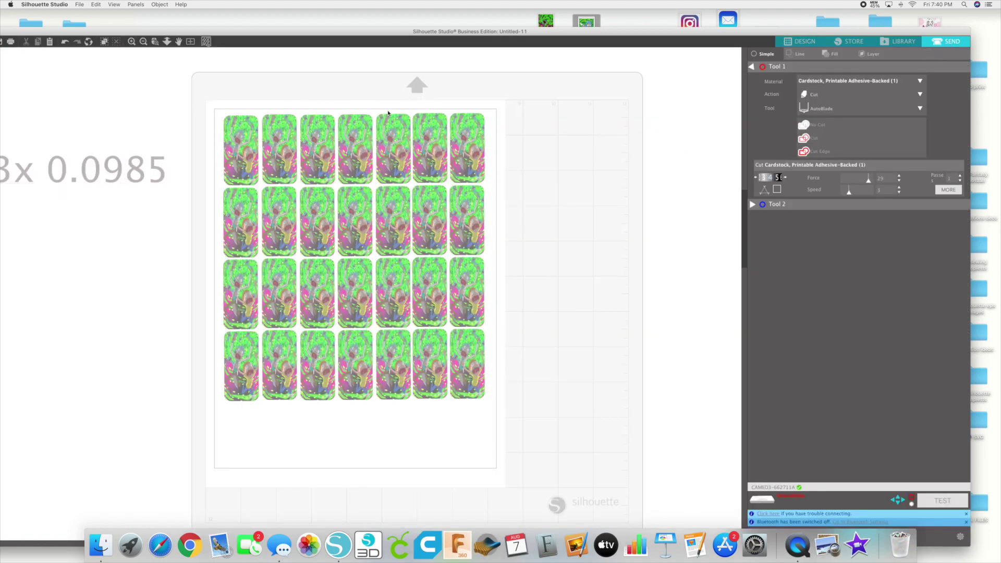
pyautogui.moveTo(209, 103); pyautogui.dragTo(488, 397)
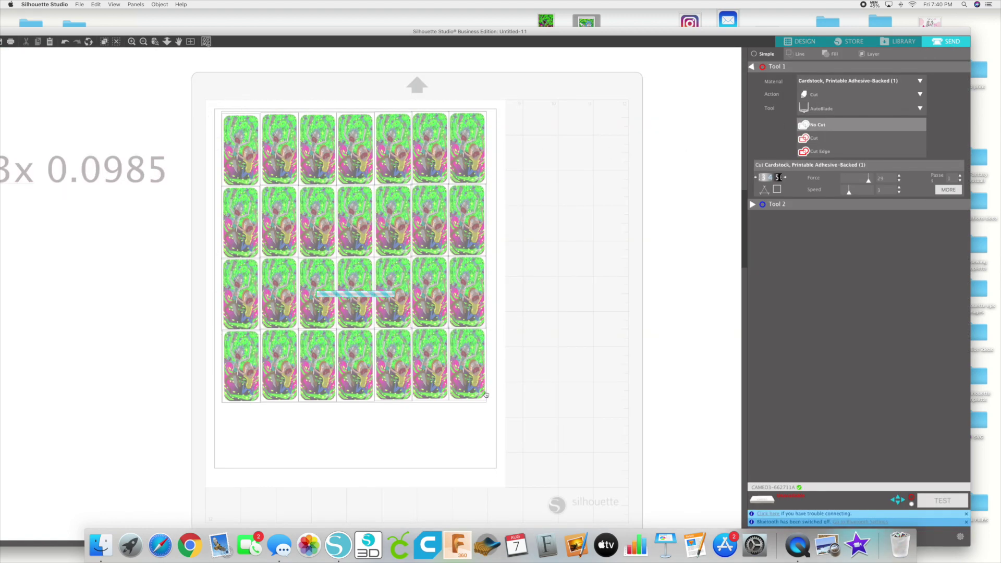
pyautogui.click(822, 139)
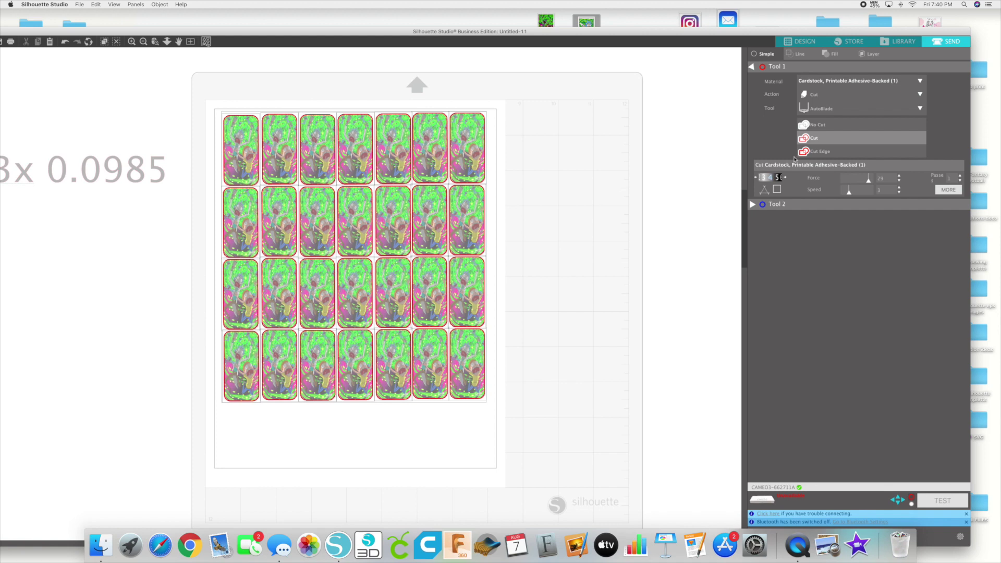
pyautogui.click(805, 42)
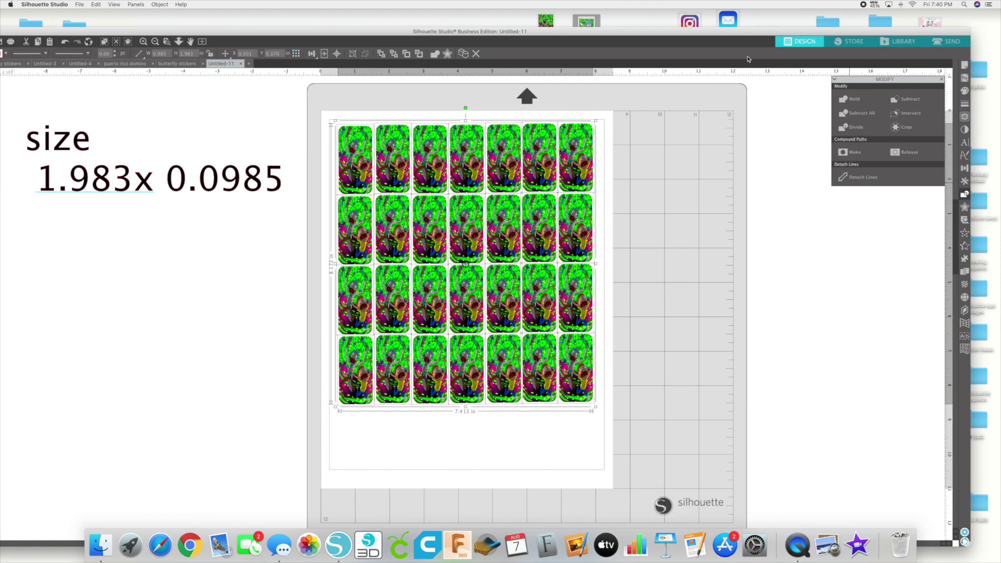